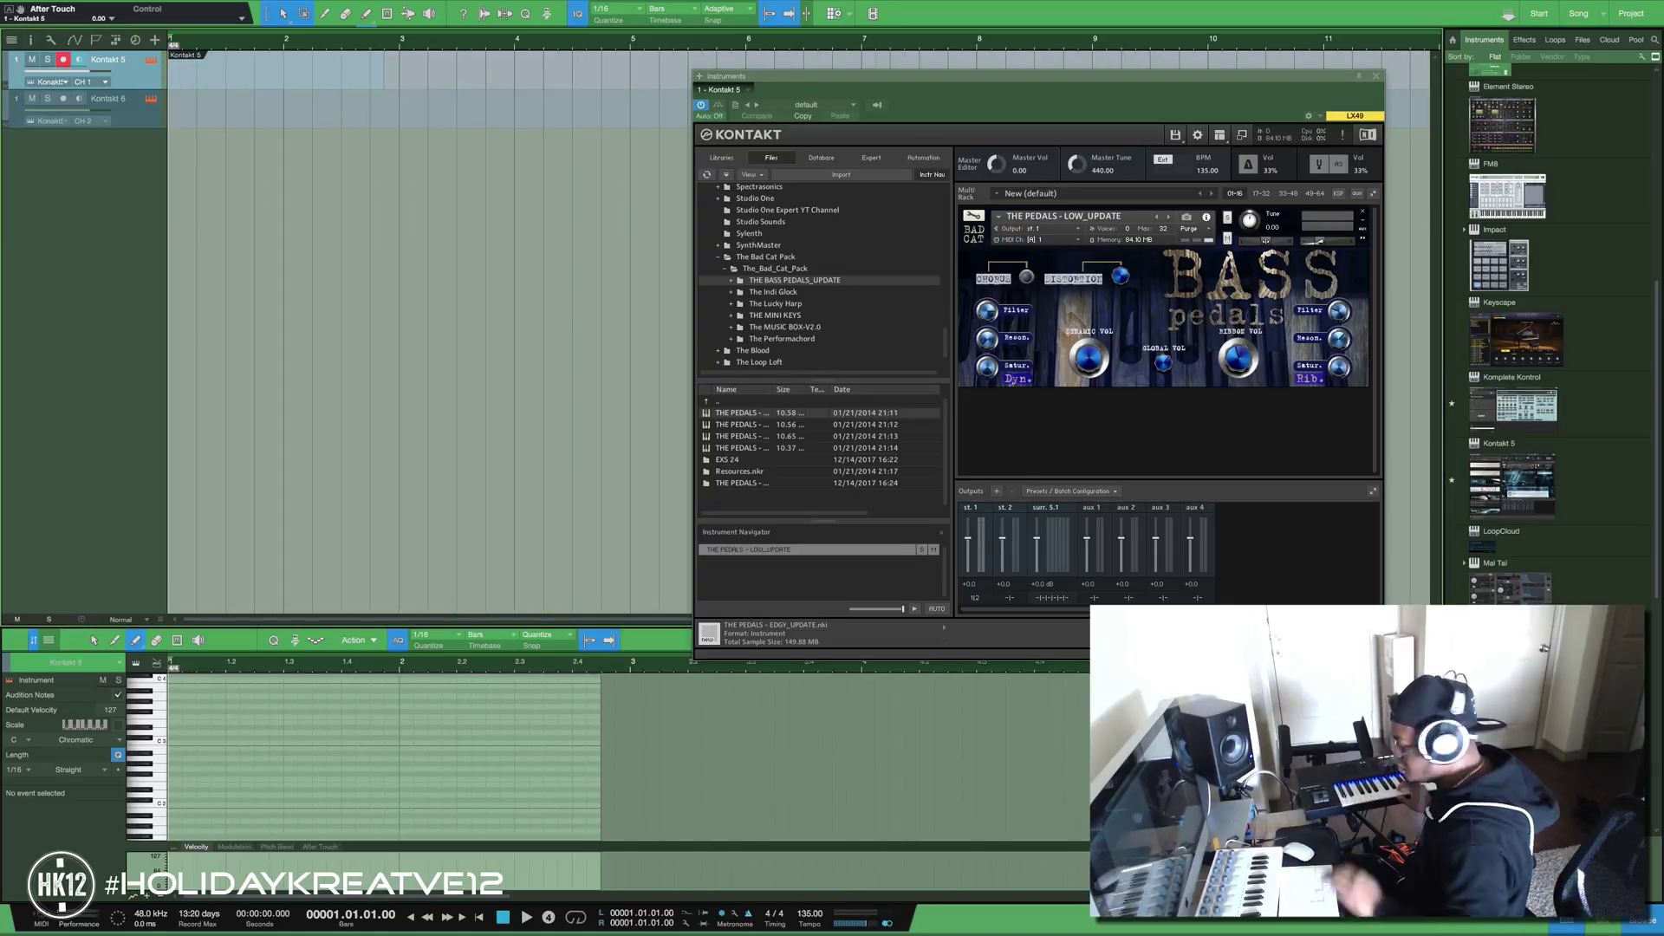
Record a four-bar bass pedals part on the Kontakt 5 track and duplicate it to fill bars 1 to 16
key(KP_Multiply)
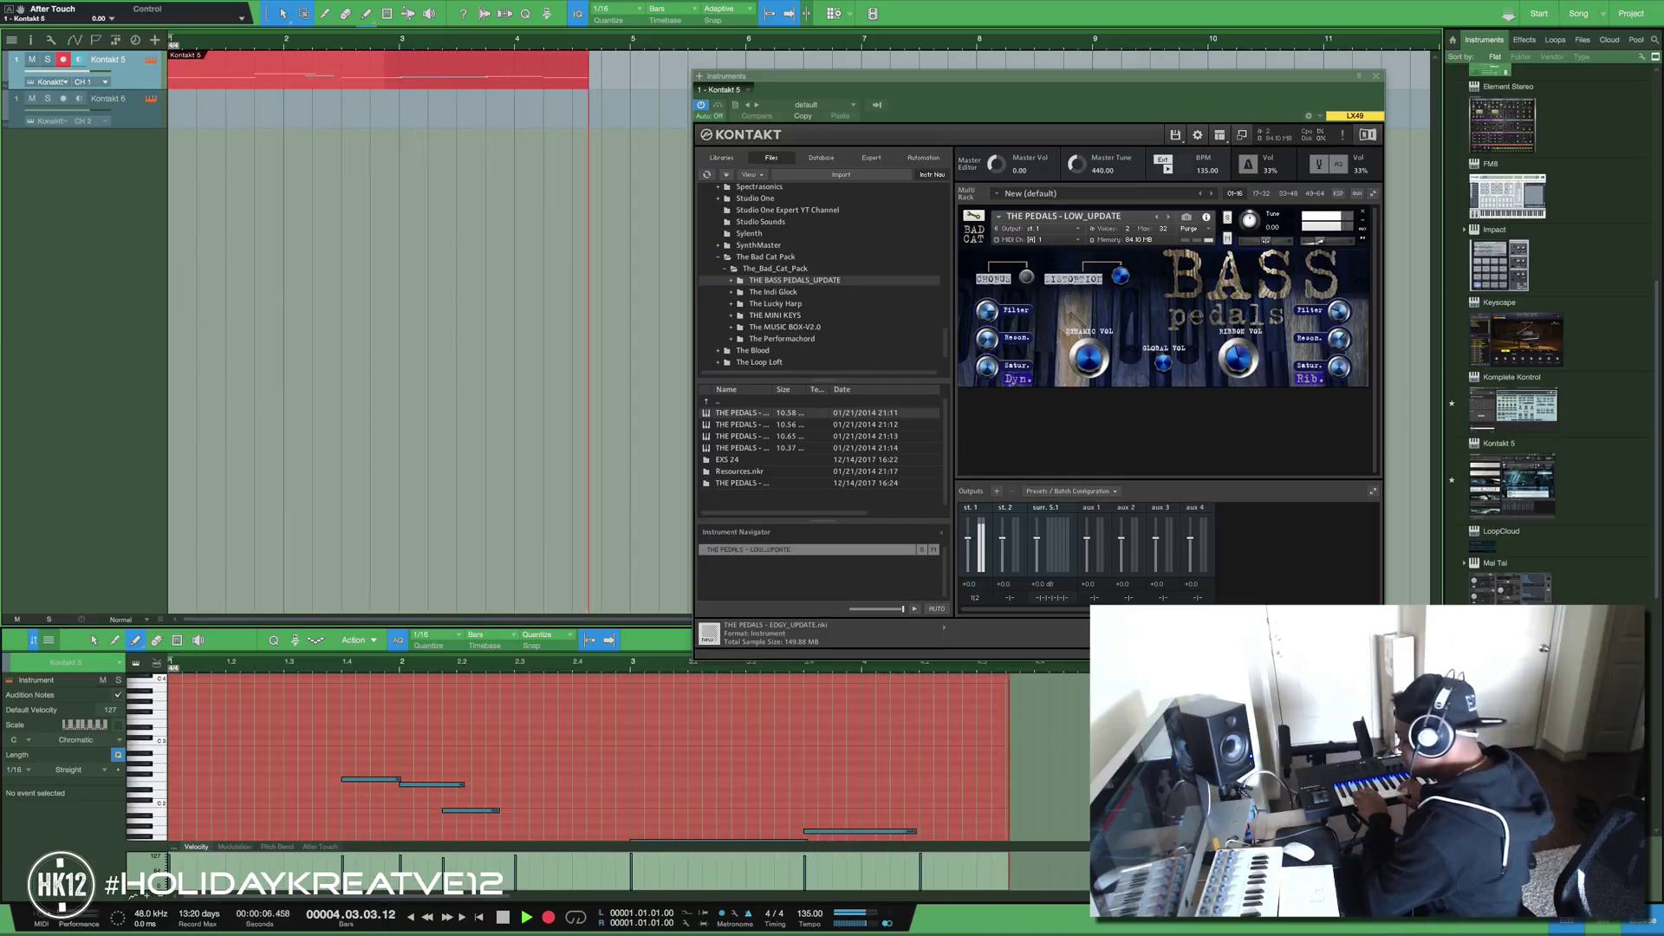
key(space)
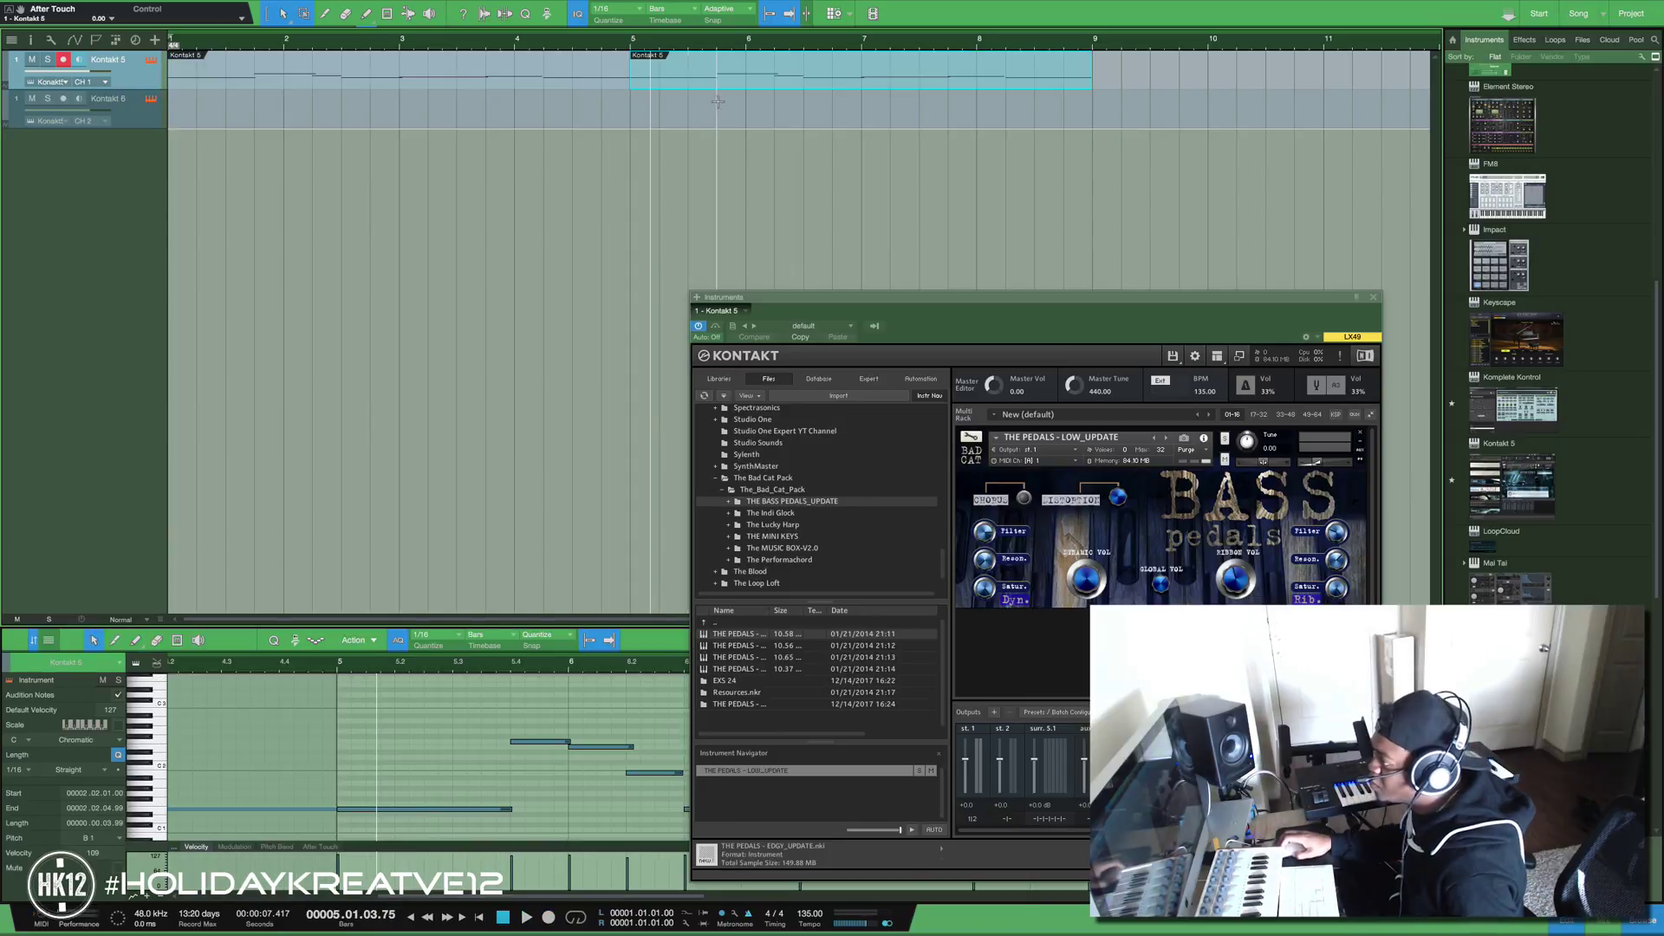
key(d)
key(d)
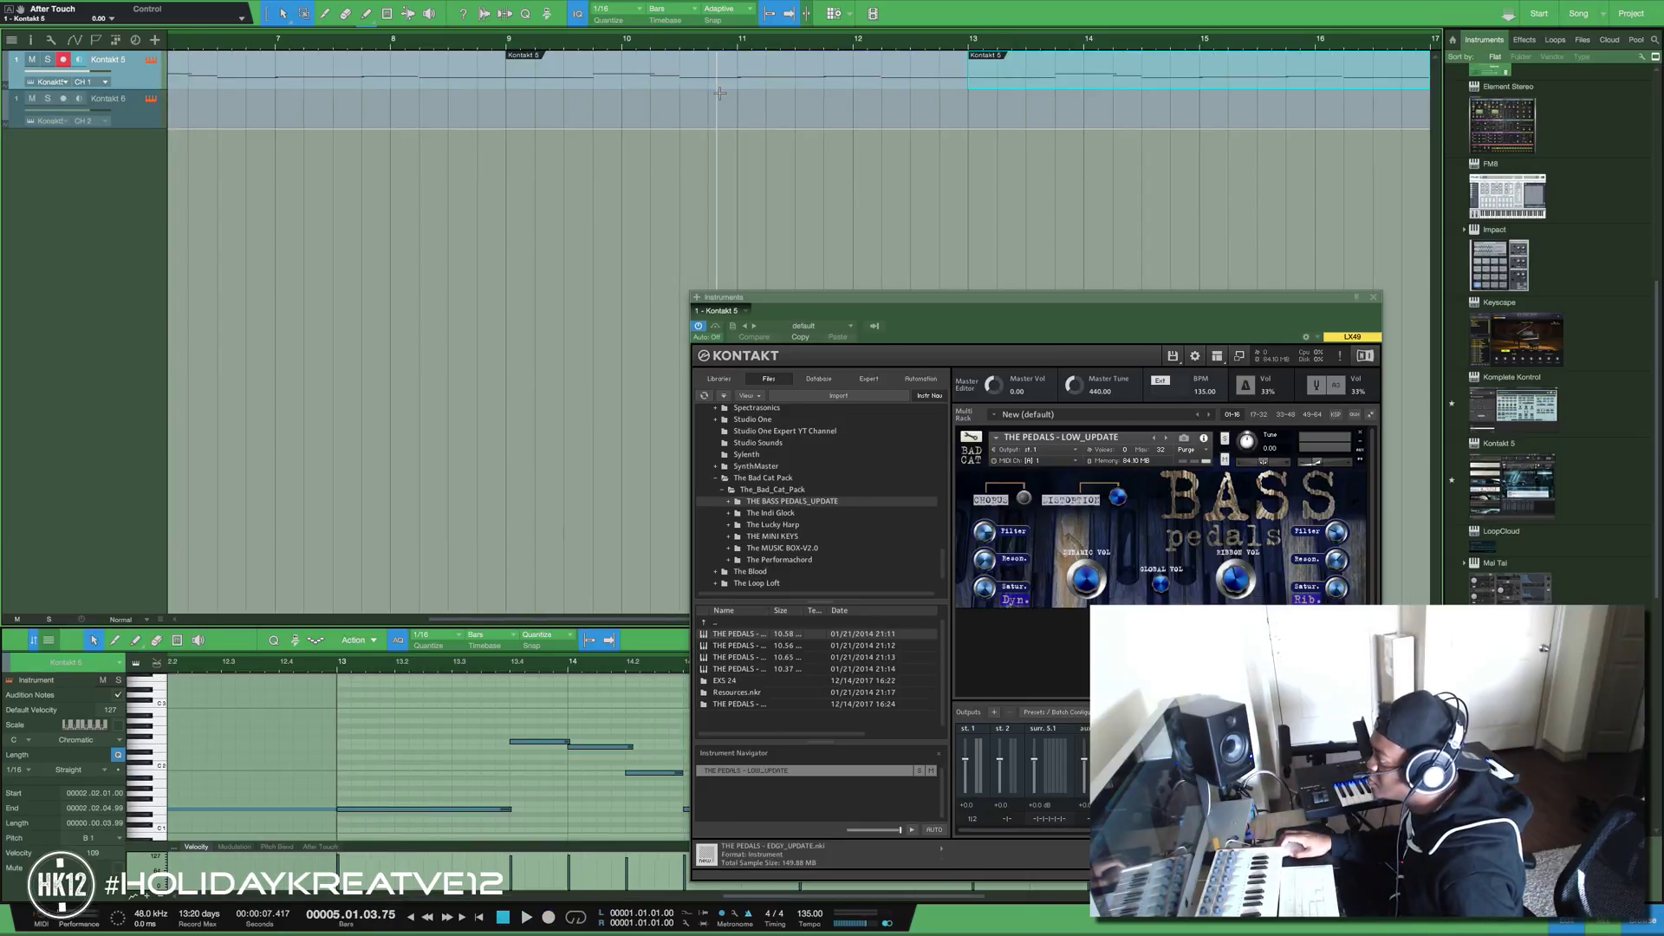
key(w)
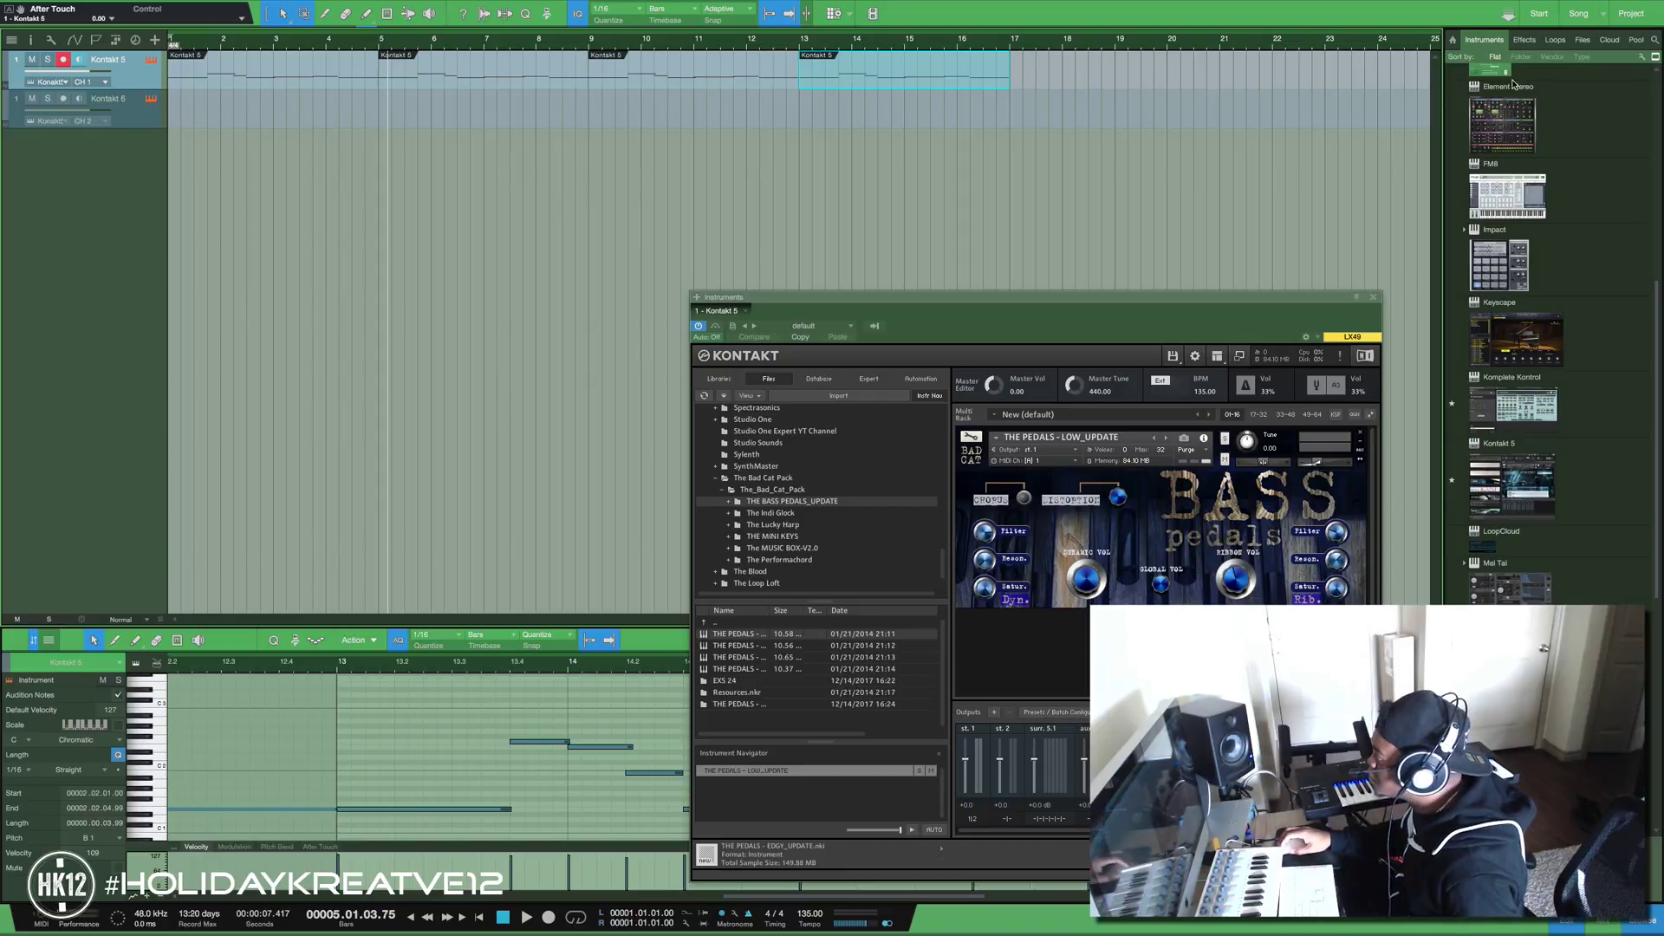
Search the effects for "eq" and insert Pro EQ on the Kontakt 5 track
click(1525, 40)
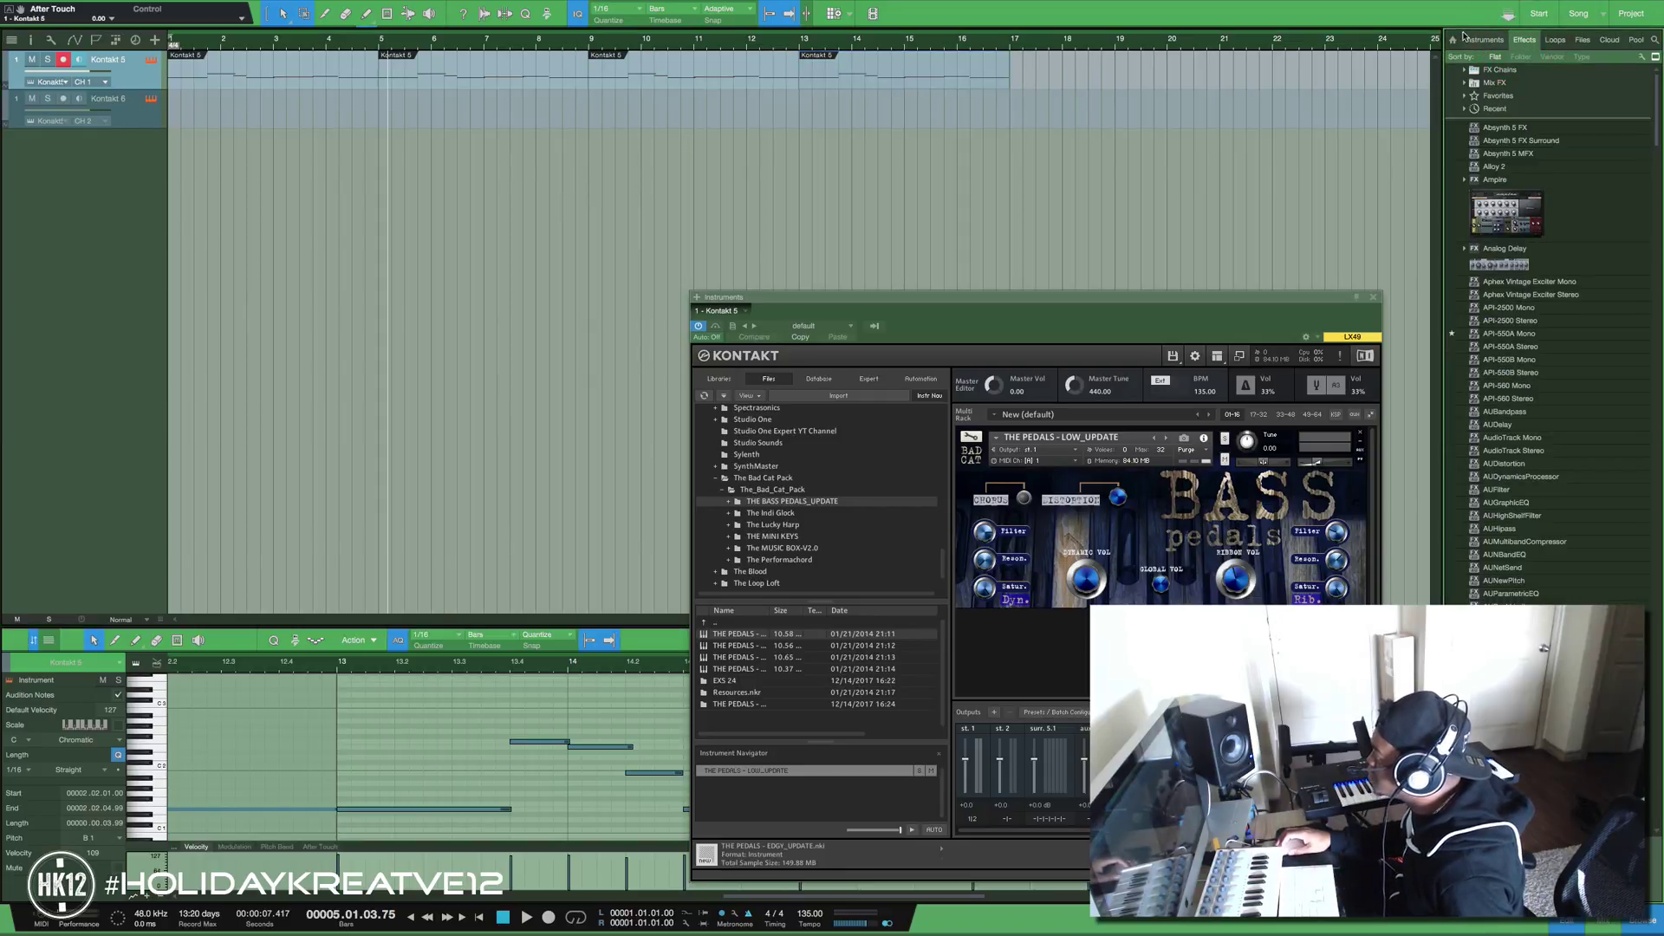
click(1651, 41)
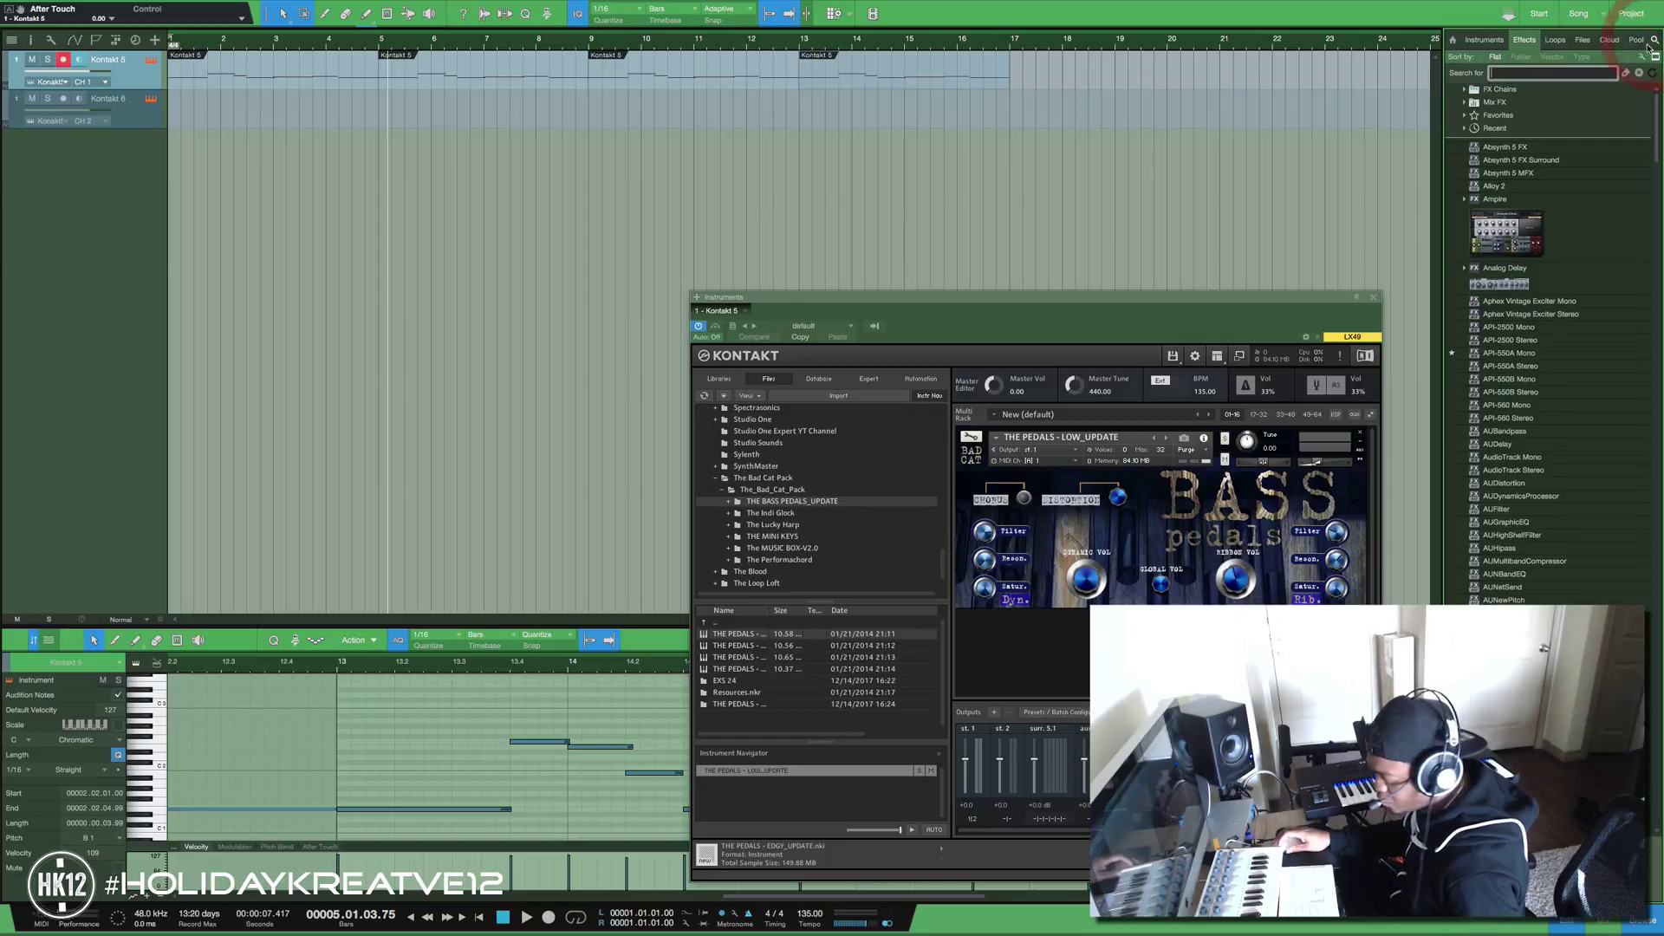
text(eq)
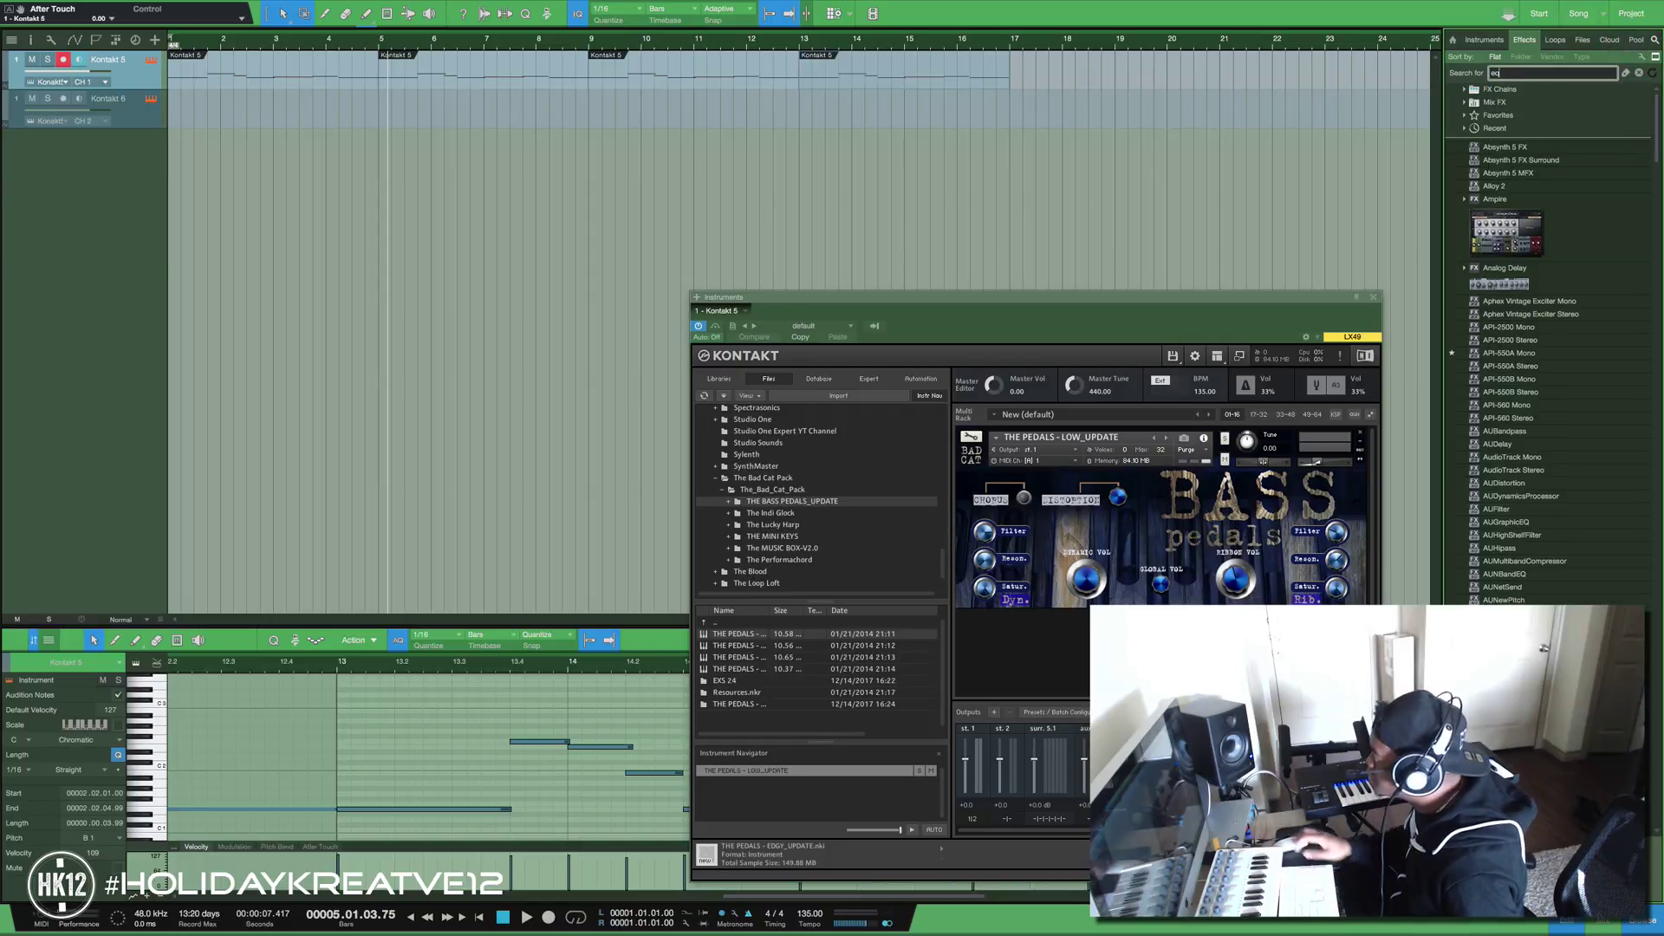
drag(1484, 138, 1092, 70)
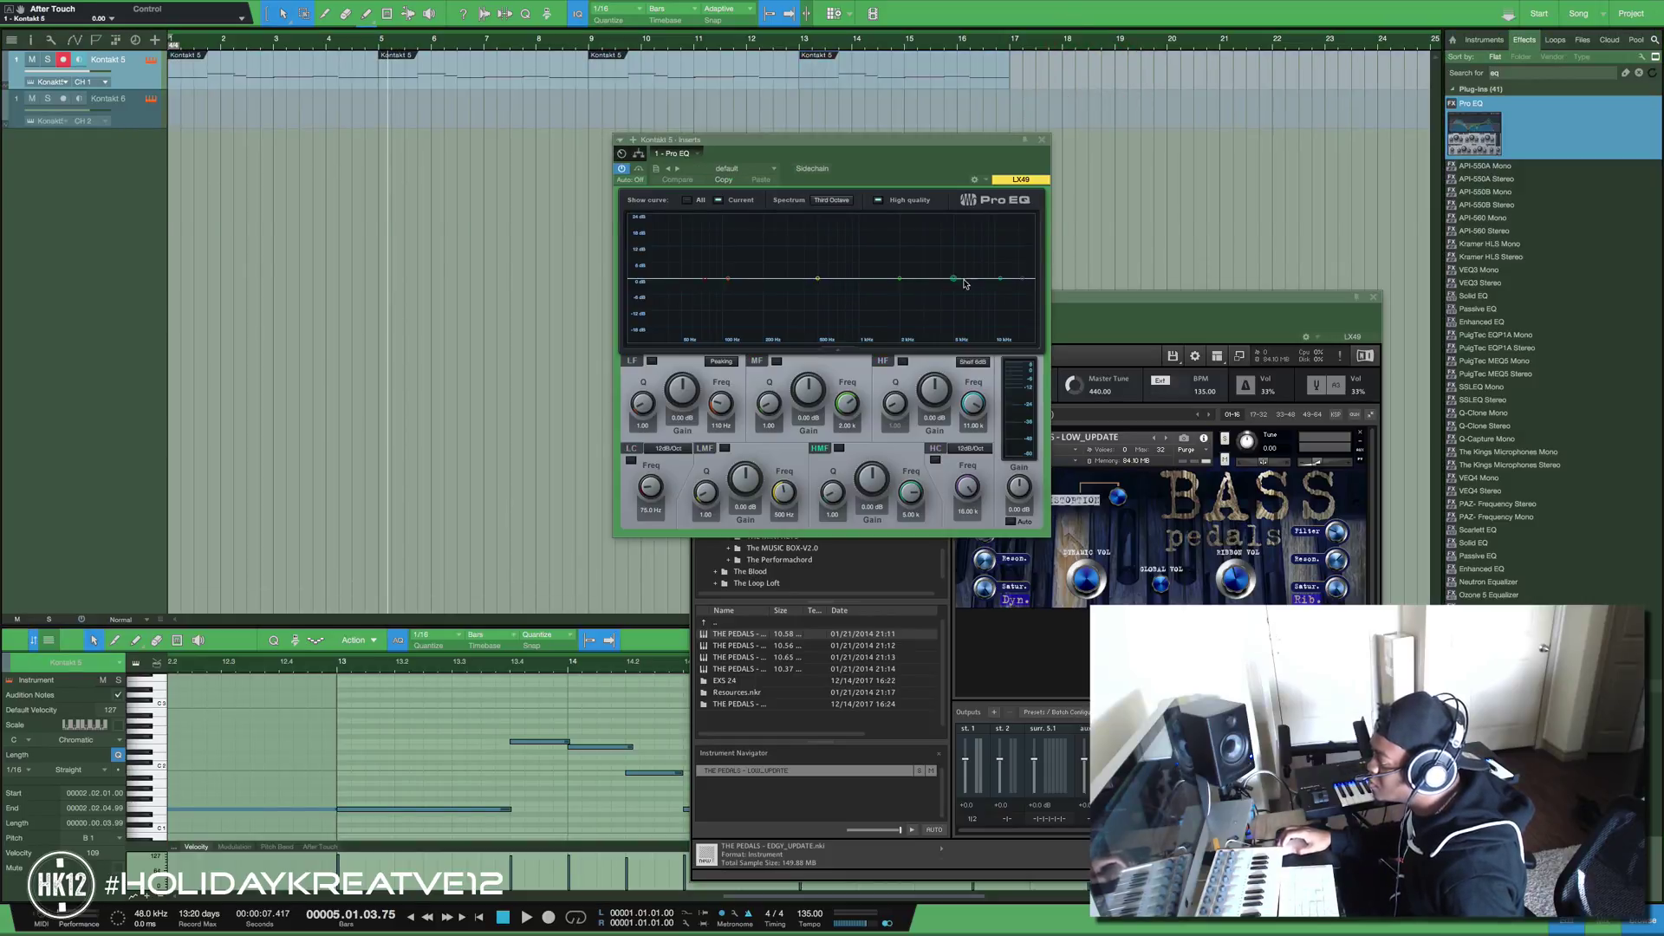
Show the Kontakt 5 track's HC-Active automation, add points at bars 1 and 9, and lower the bar 1 point
key(ctrl+alt+w)
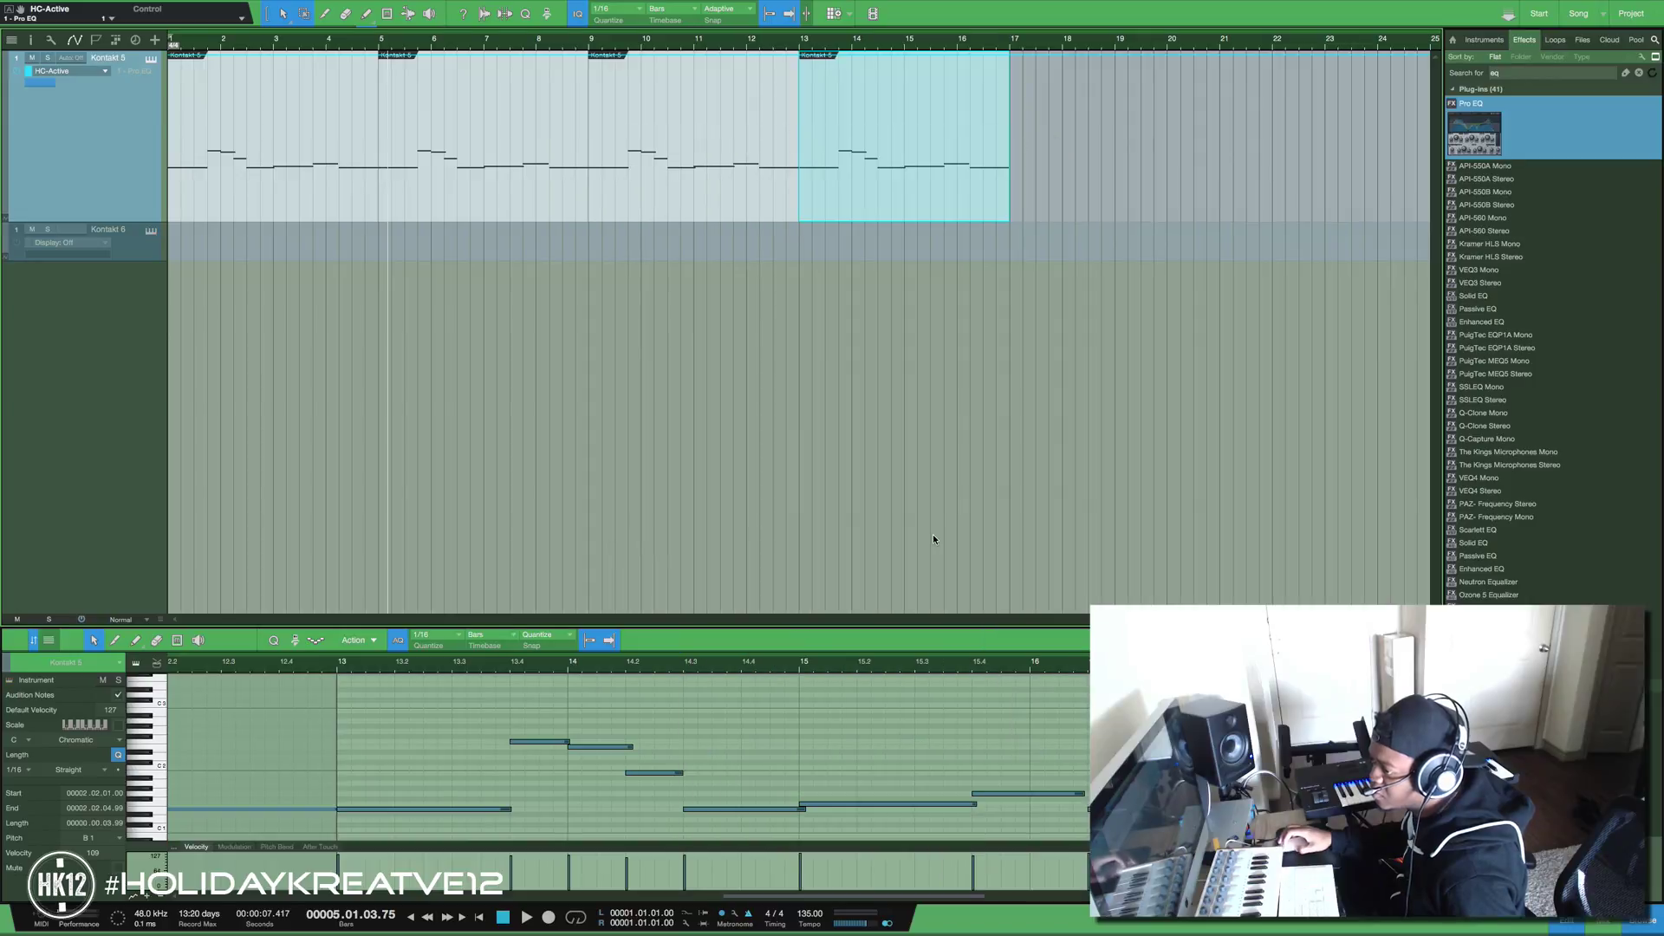
click(4, 217)
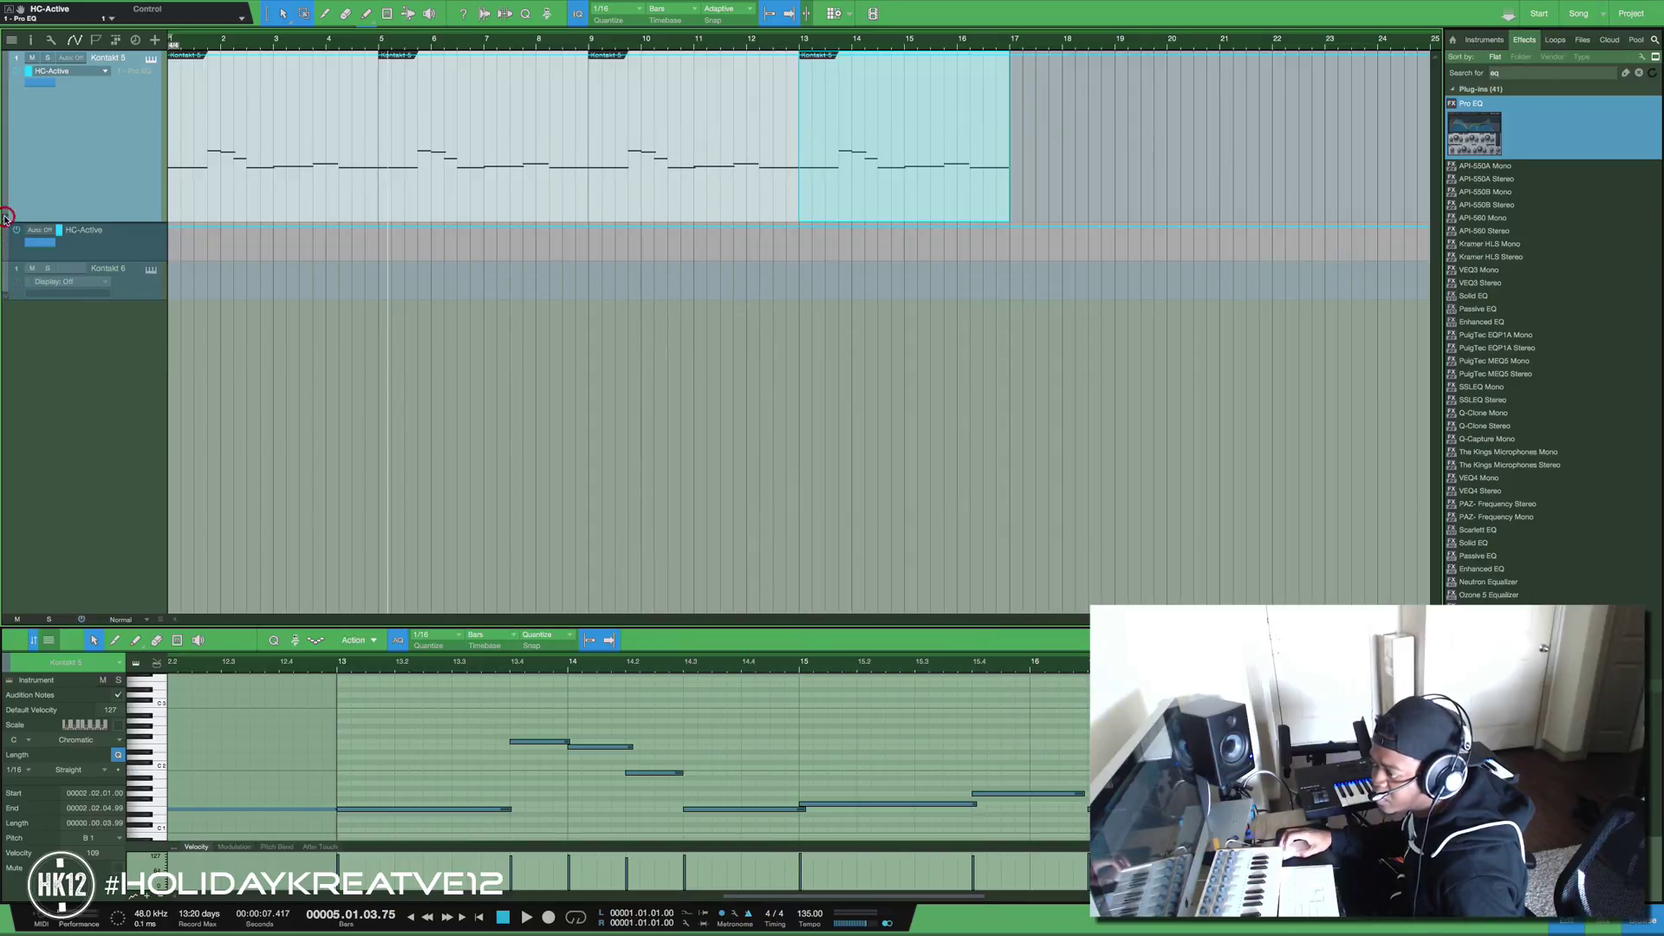
click(175, 227)
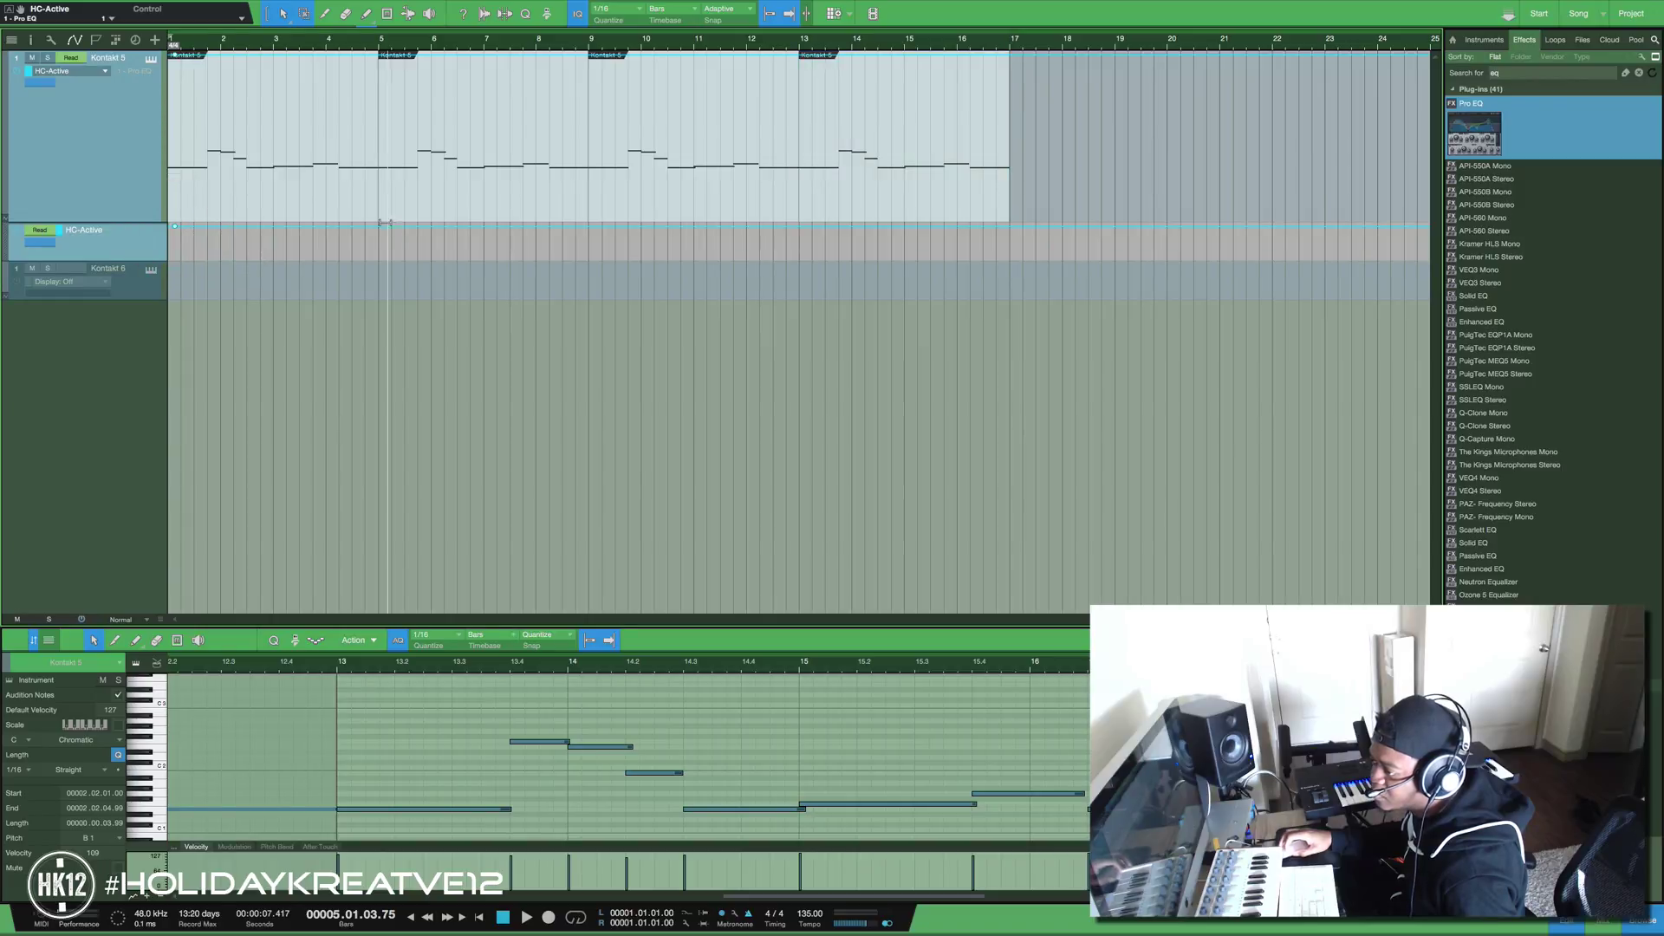
click(588, 227)
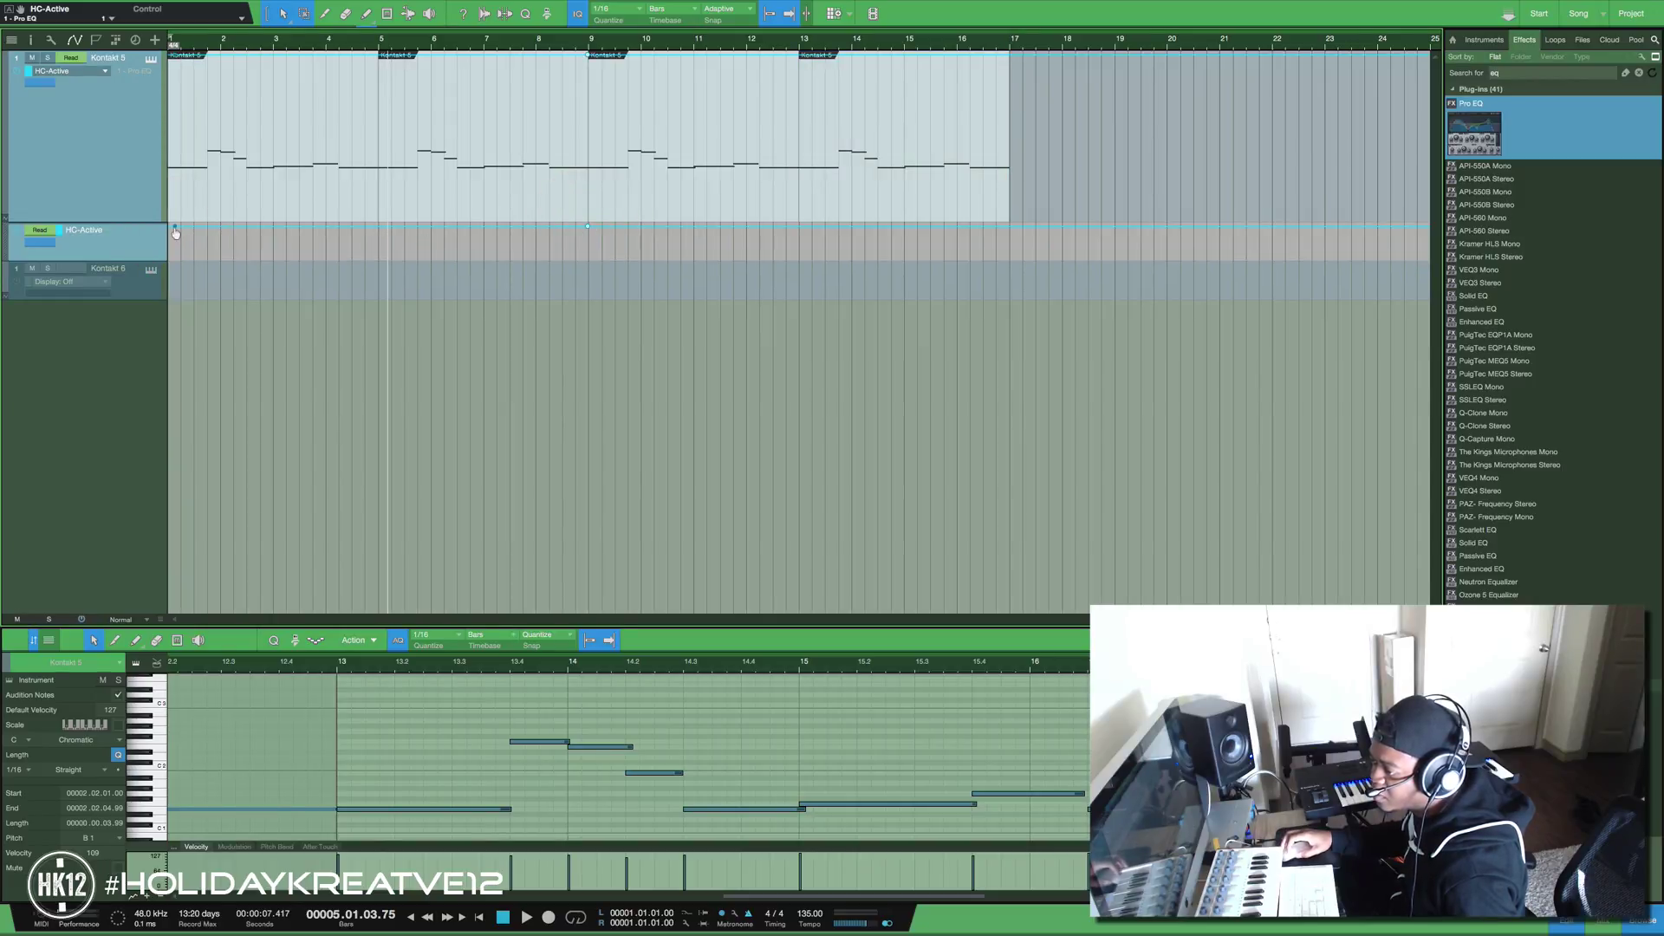
mouse_move(175, 233)
mouse_move(175, 233)
mouse_down()
mouse_move(170, 265)
mouse_move(173, 248)
mouse_up()
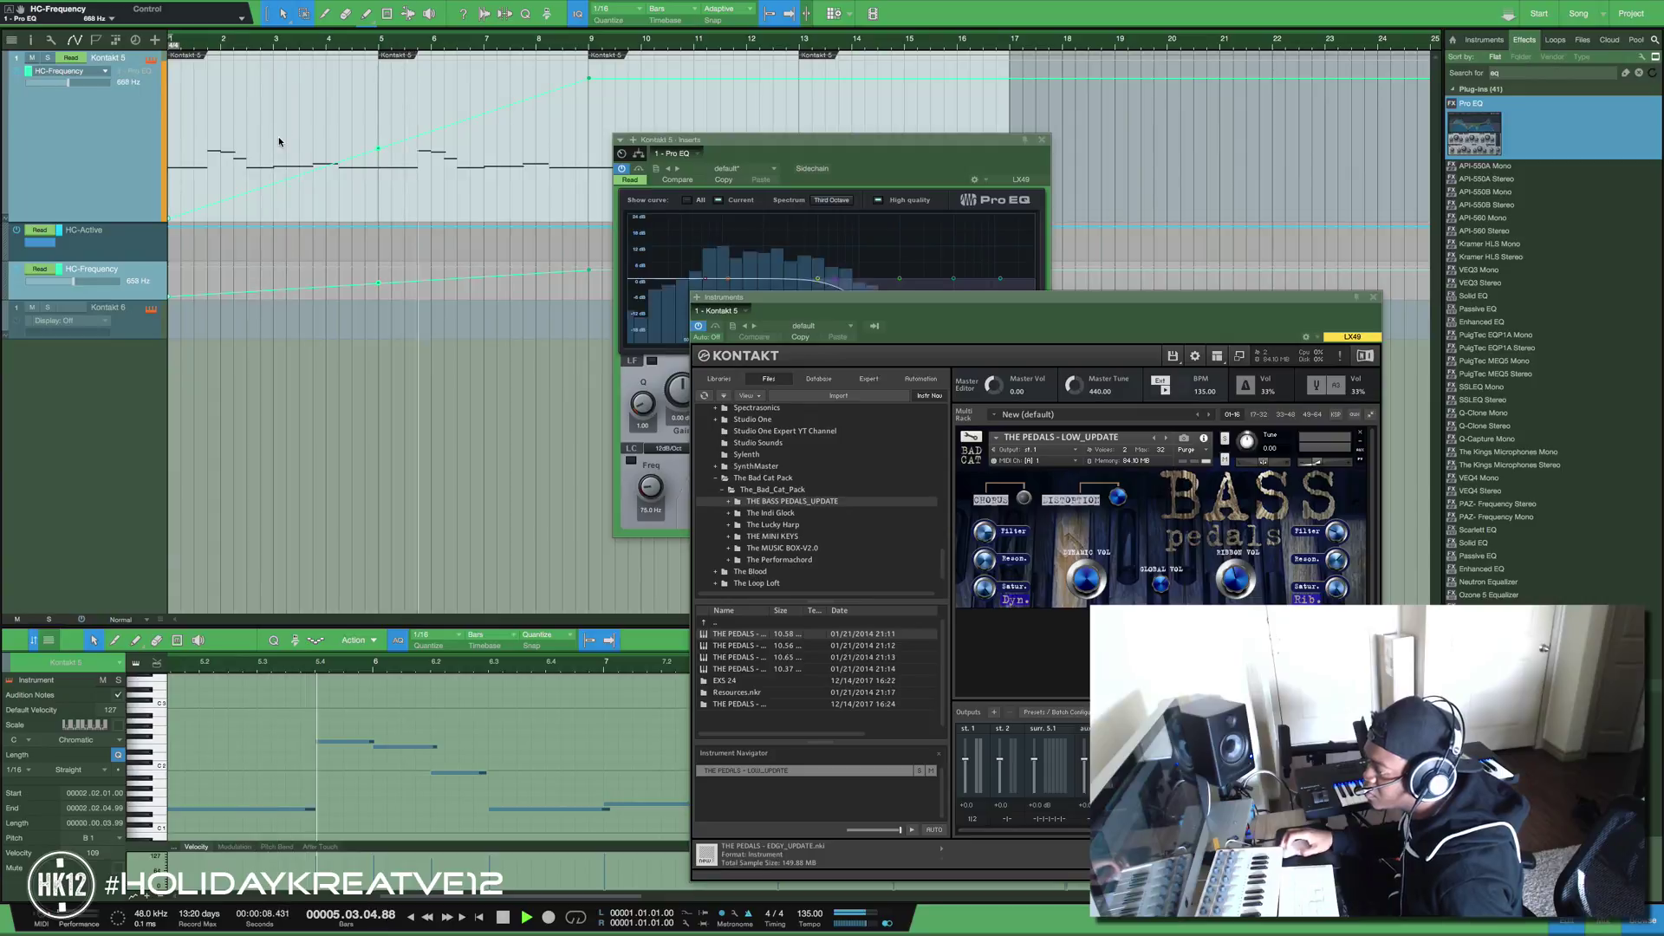
Play the bass from bar 1 to audition the HC-Frequency sweep, moving the Pro EQ window clear of Kontakt
mouse_move(610, 21)
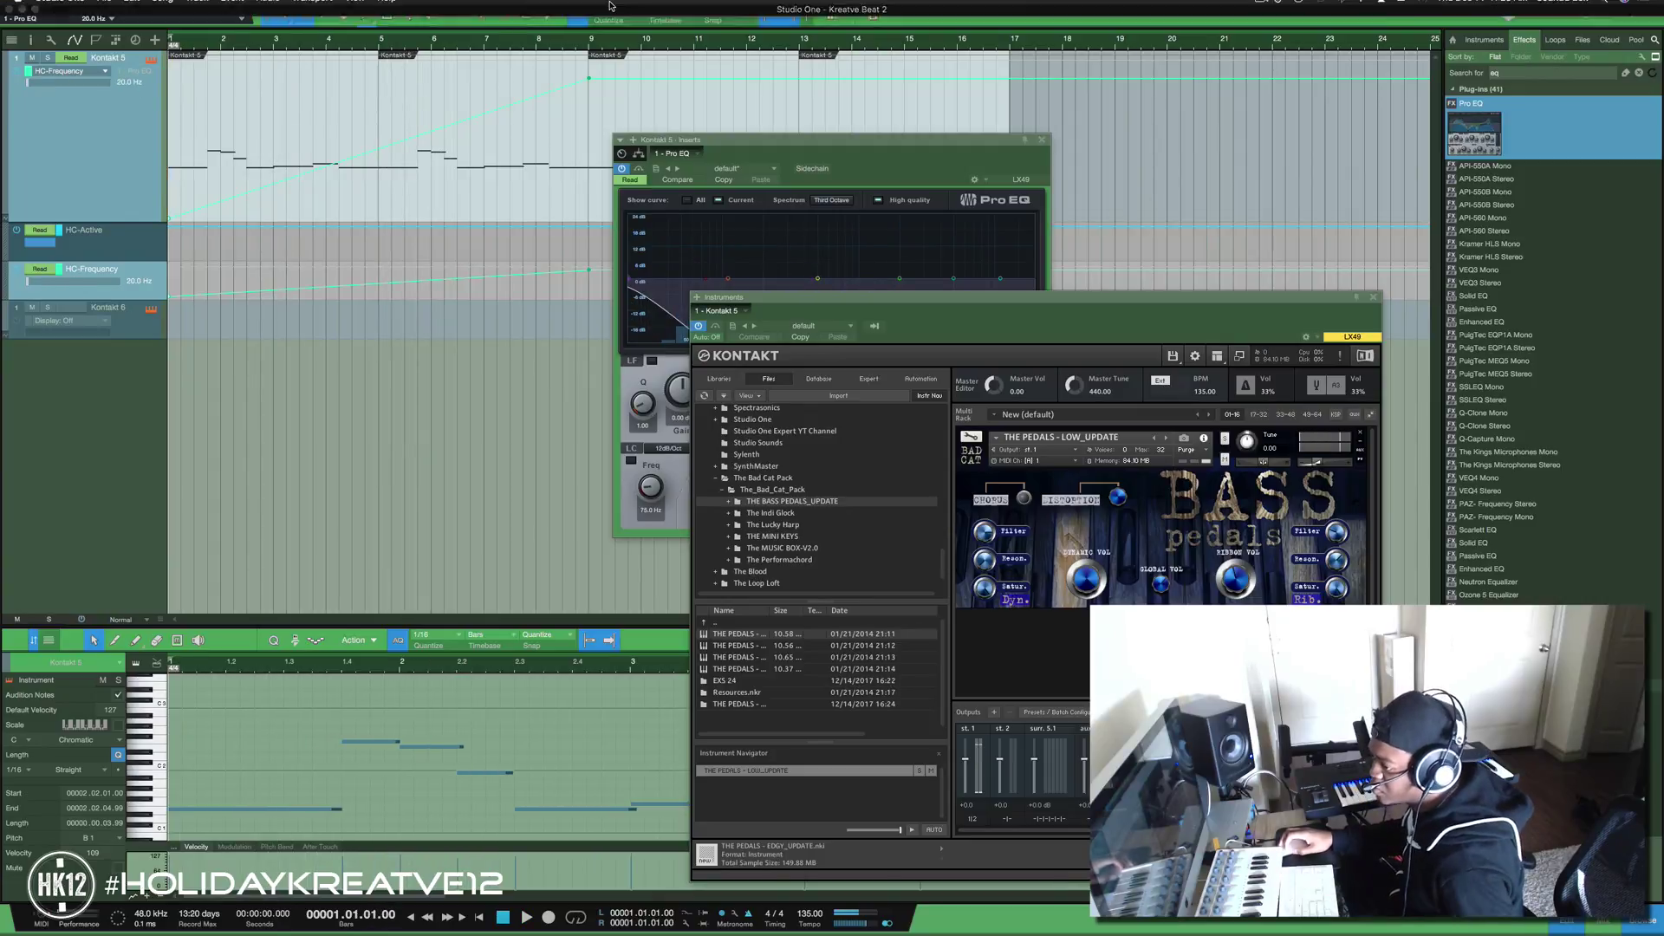
click(378, 283)
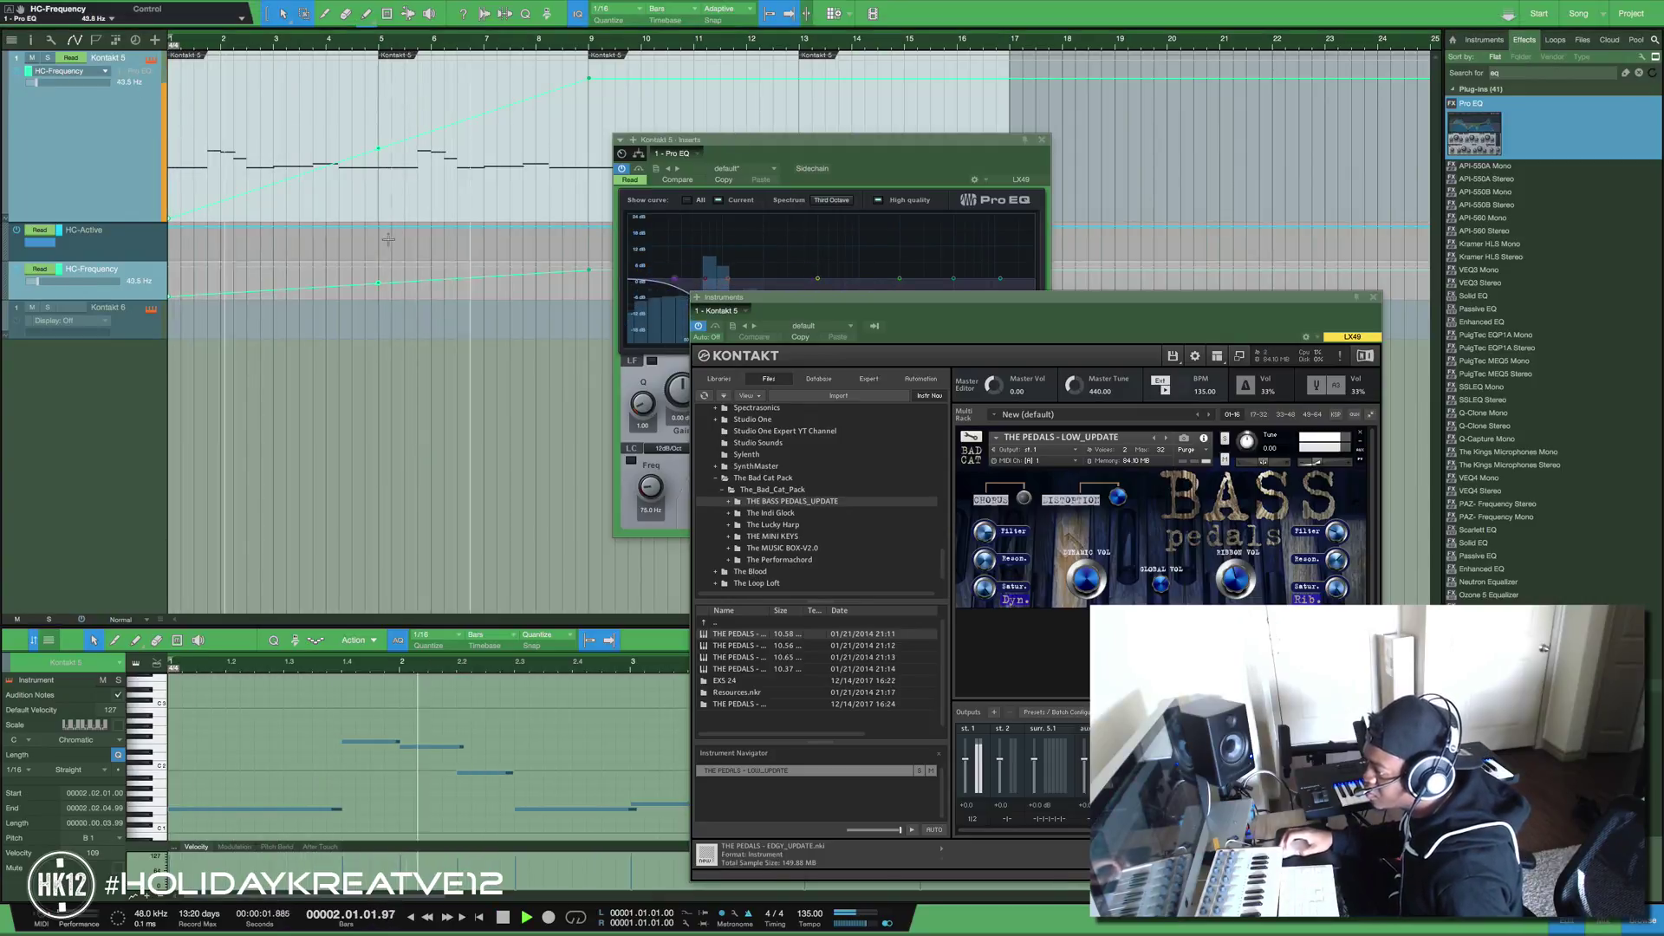
key(ctrl+z)
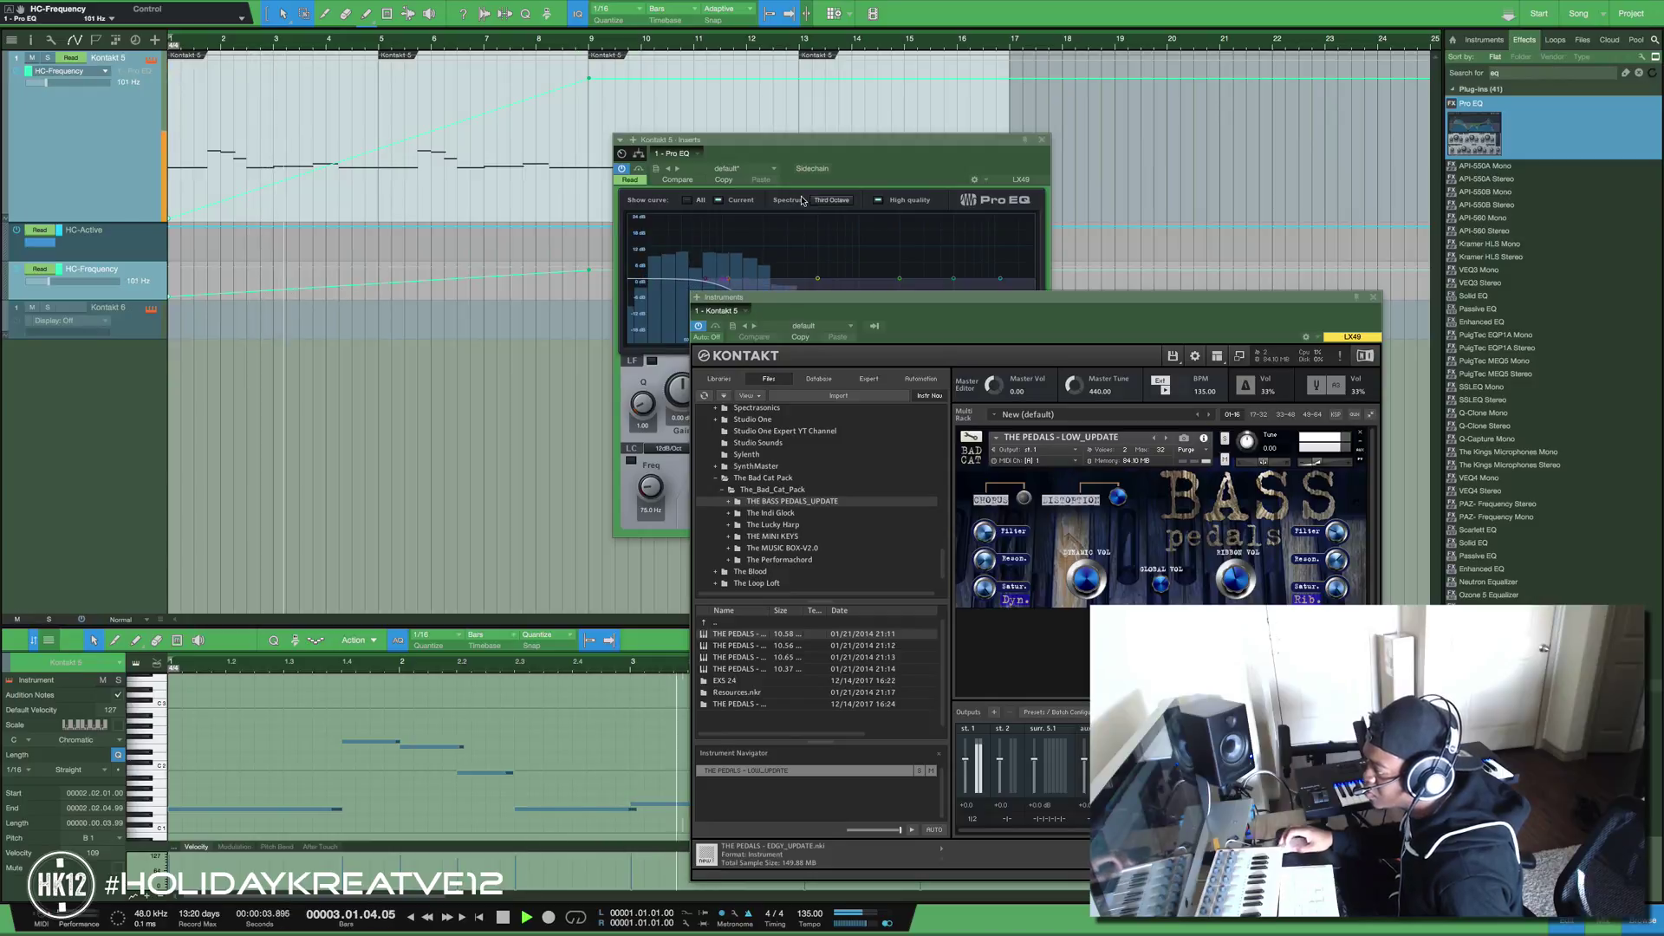
drag(908, 144, 1123, 136)
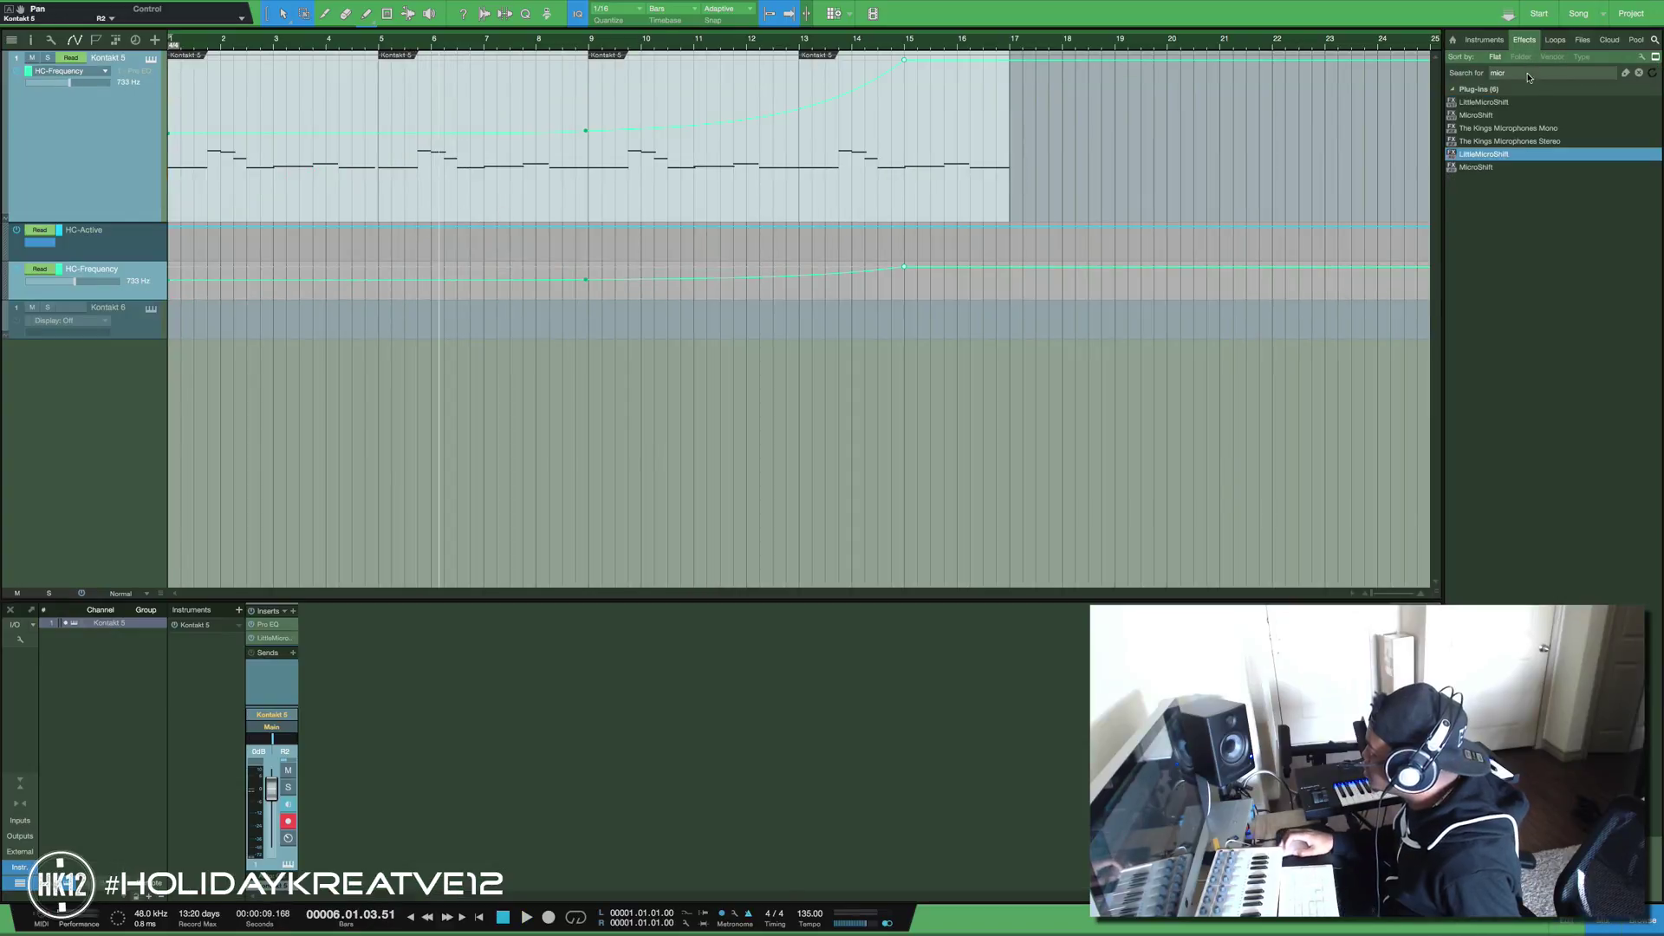
Search the effects for "reve" and add the Open AIR reverb as a send on the Kontakt 5 channel
click(1529, 78)
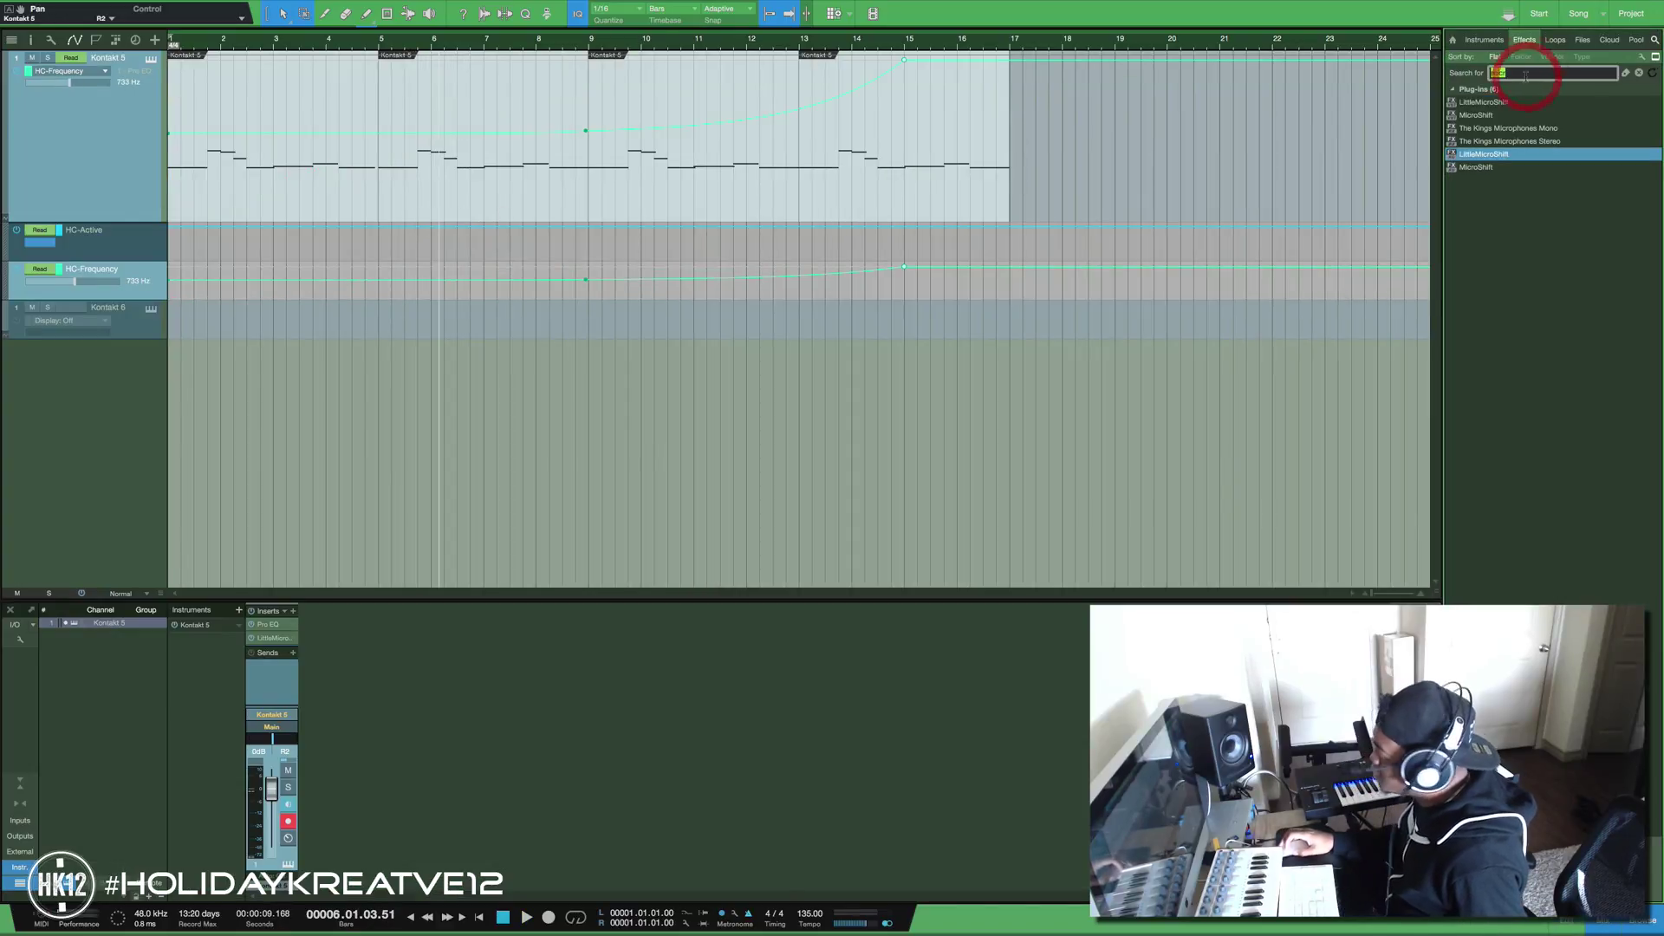
text(reve)
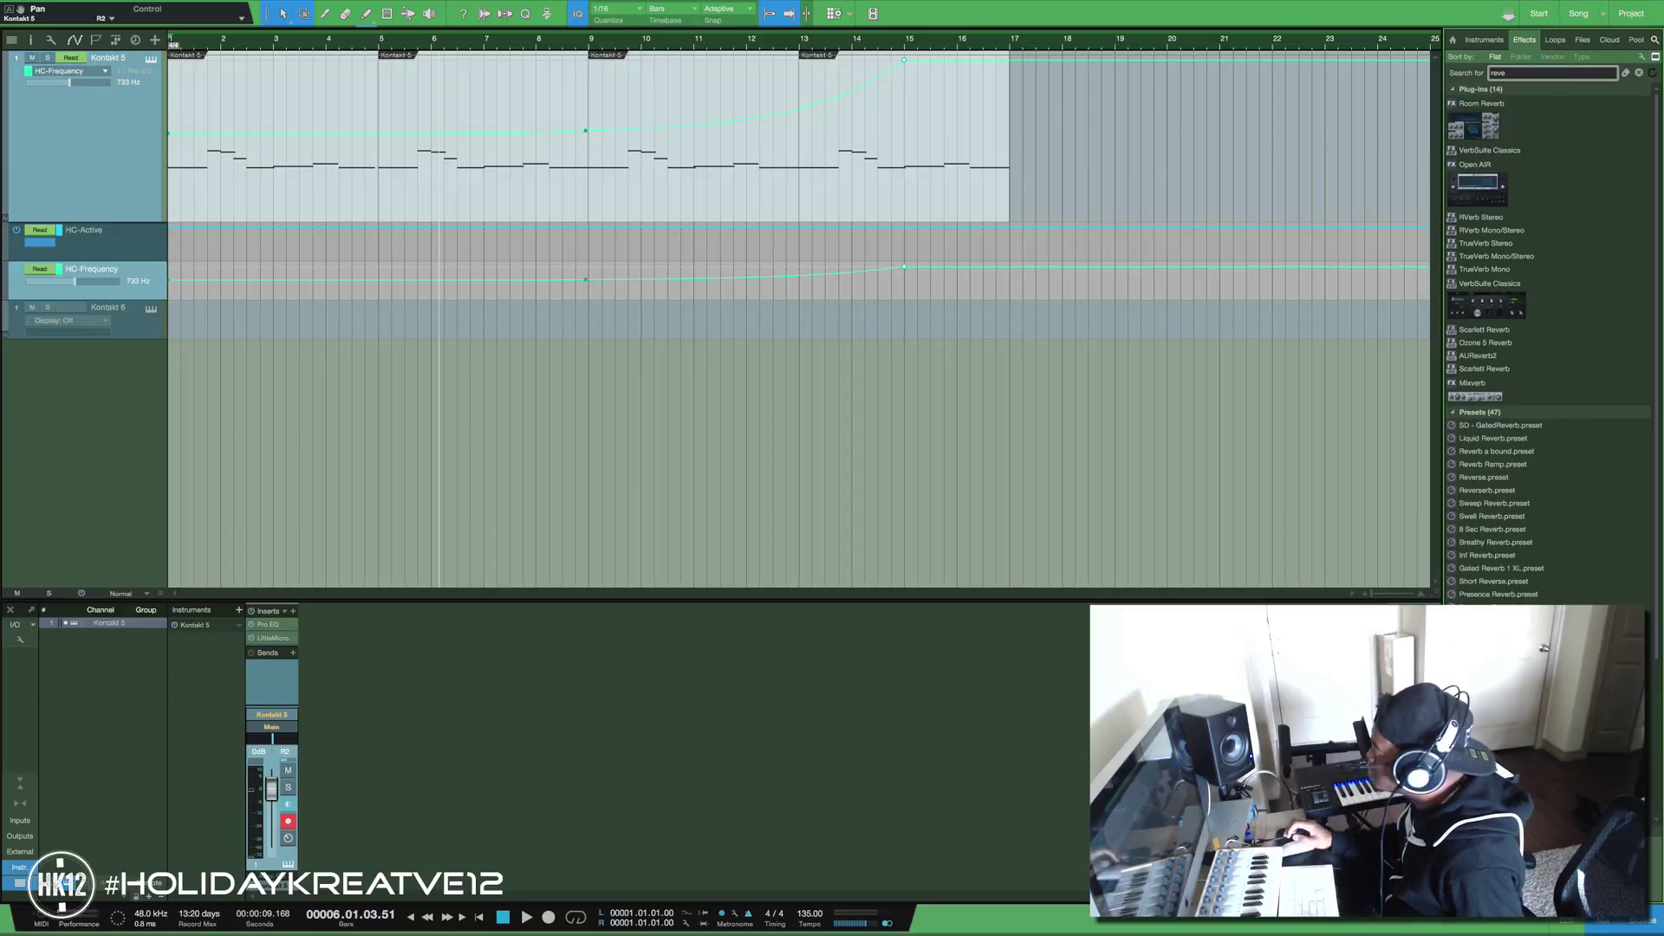
click(1490, 191)
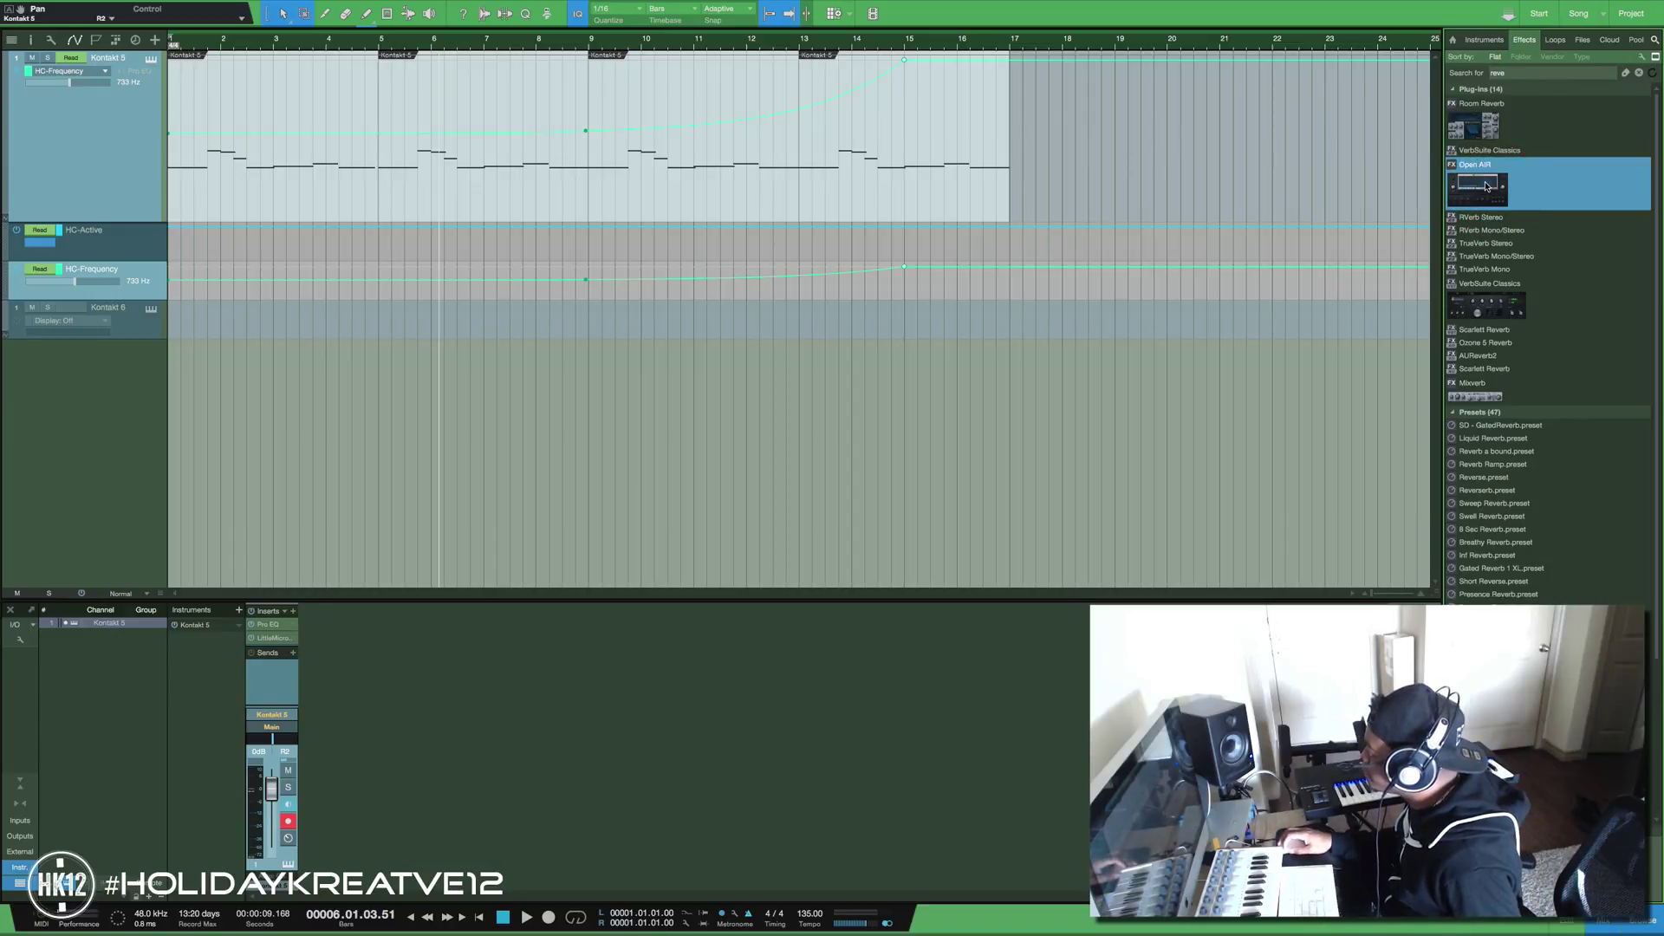
drag(1488, 187, 272, 679)
click(424, 740)
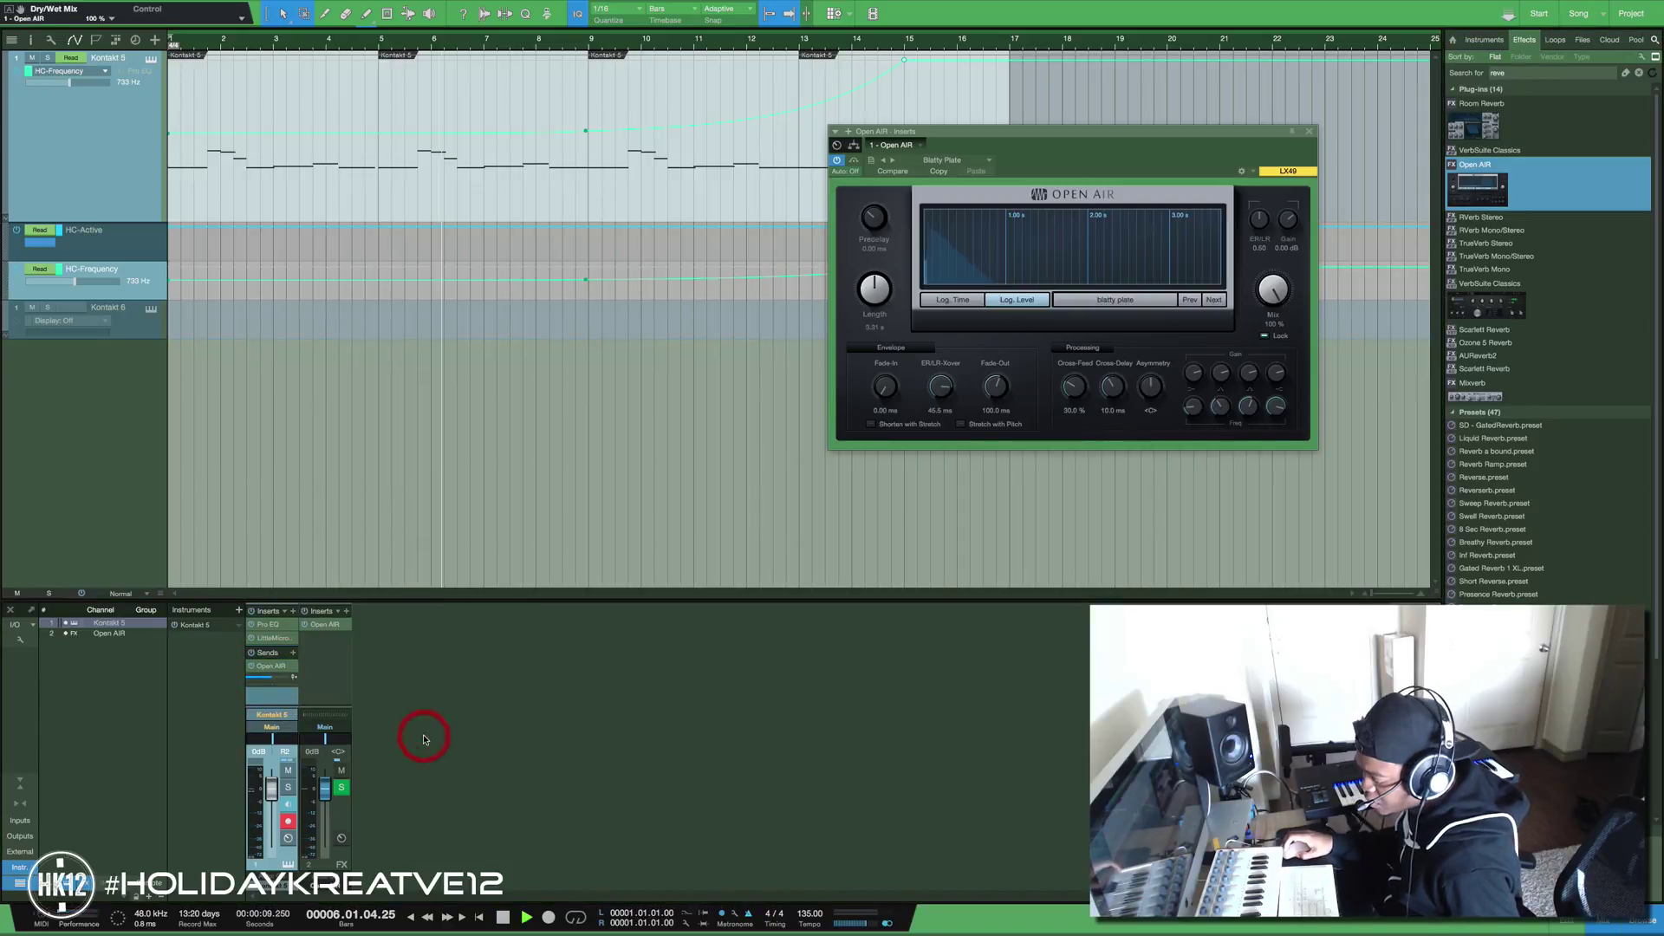
Lower the Kontakt 5 channel's Open AIR send level during playback and load the Gated Plate reverb preset
key(space)
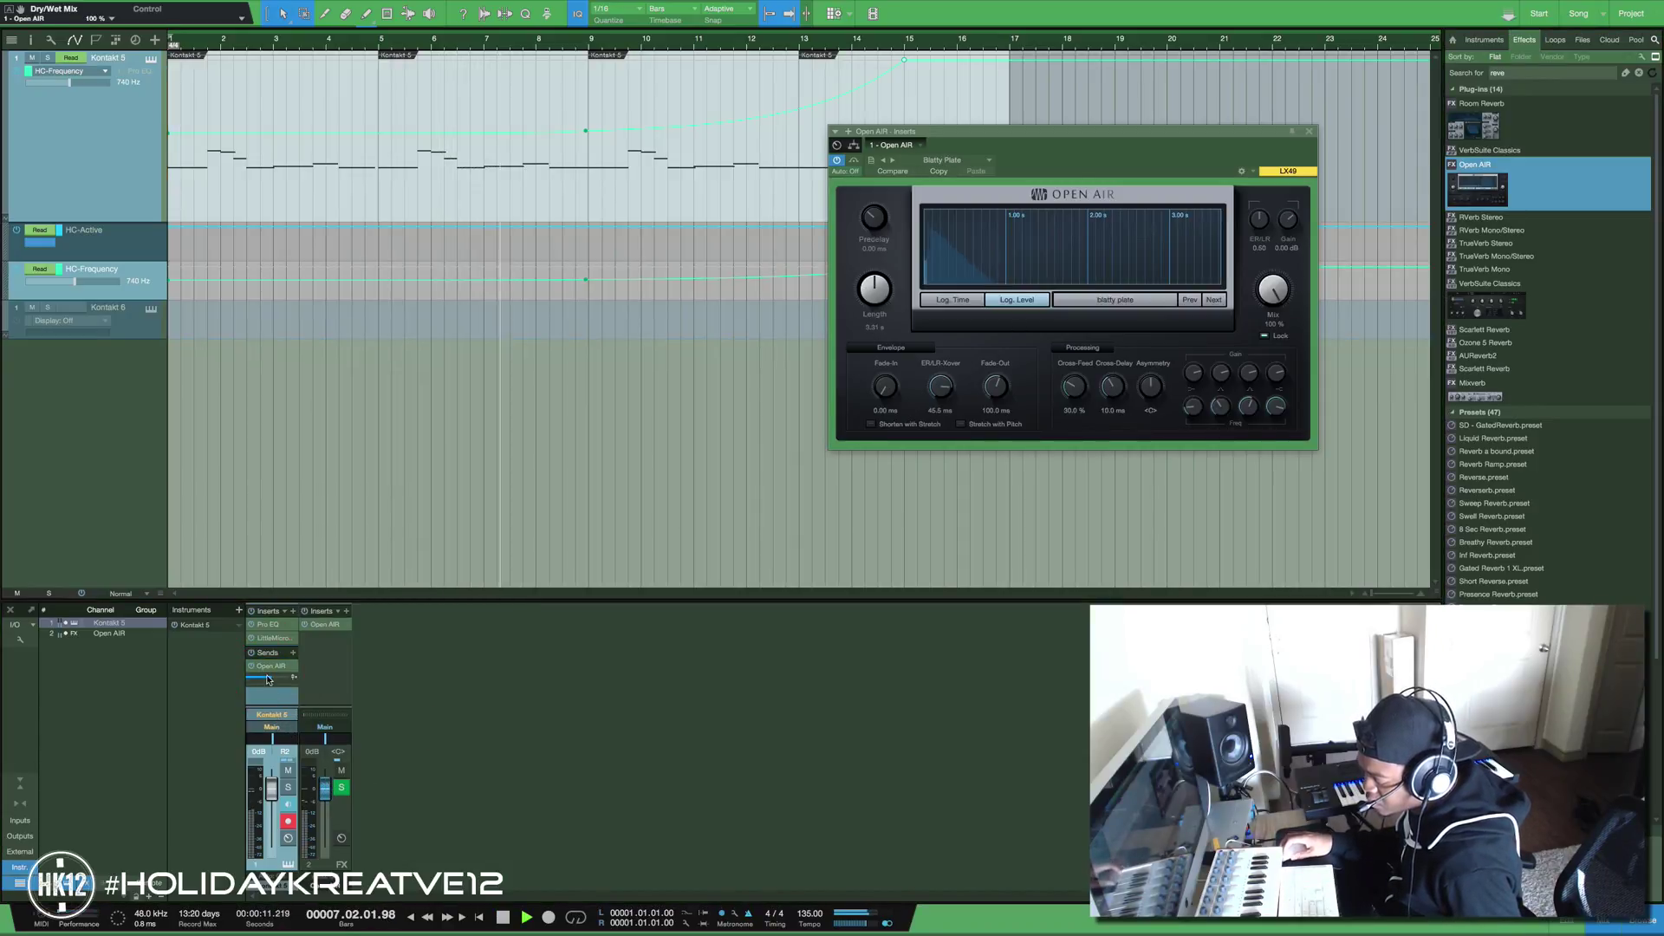
drag(282, 678, 251, 686)
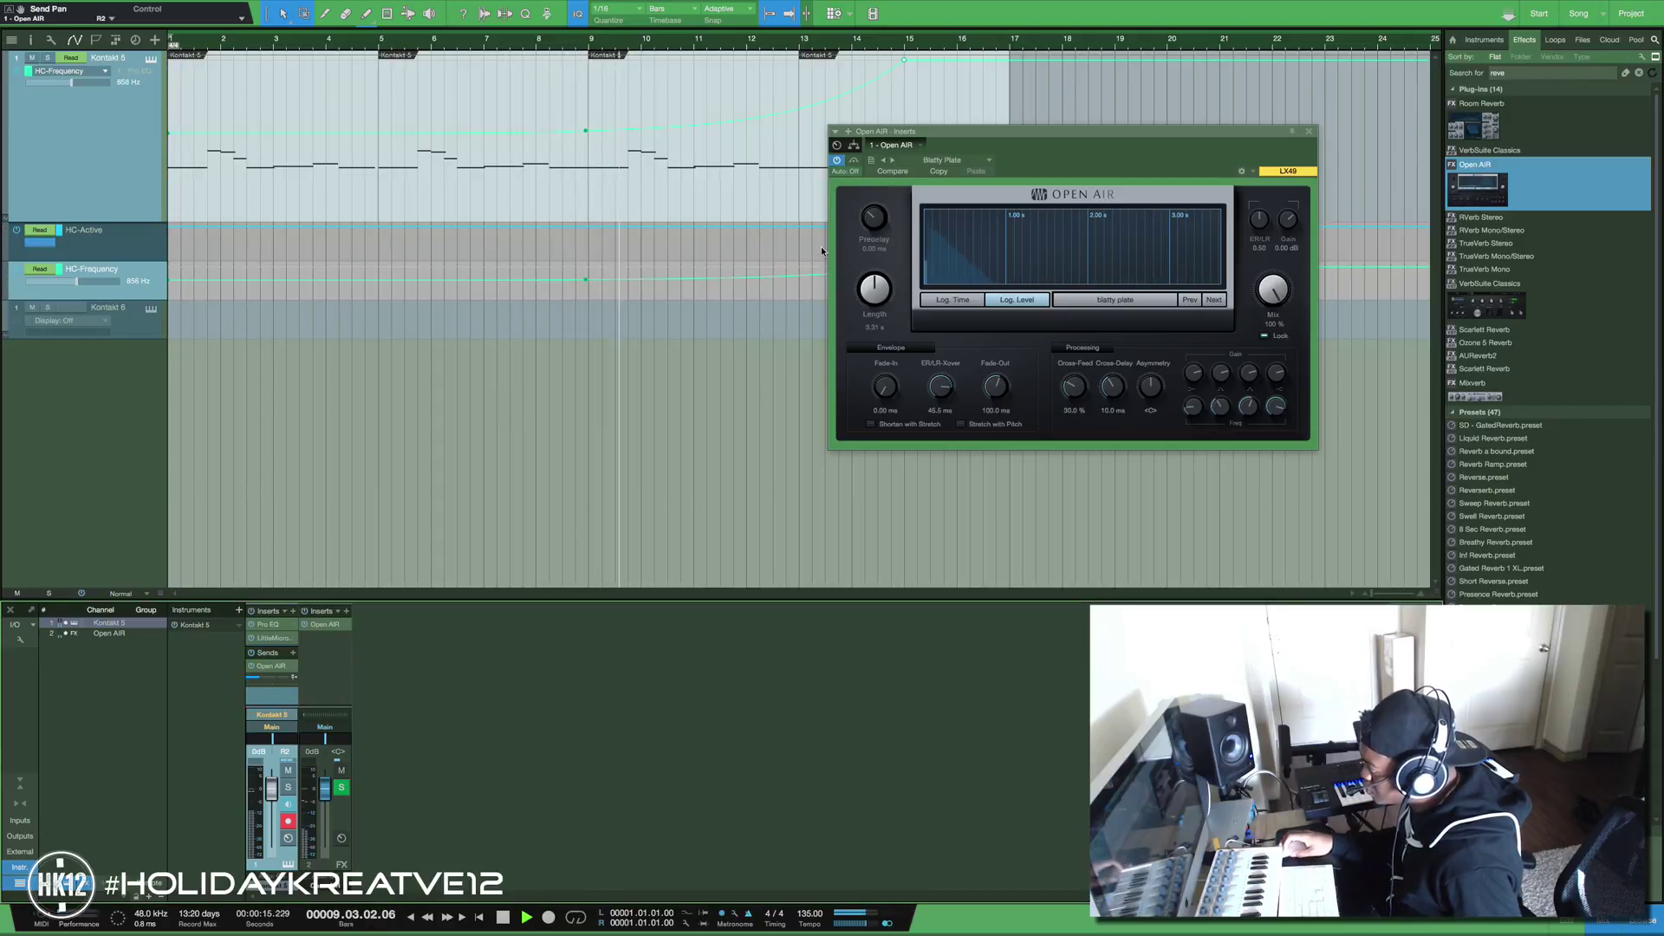
click(892, 160)
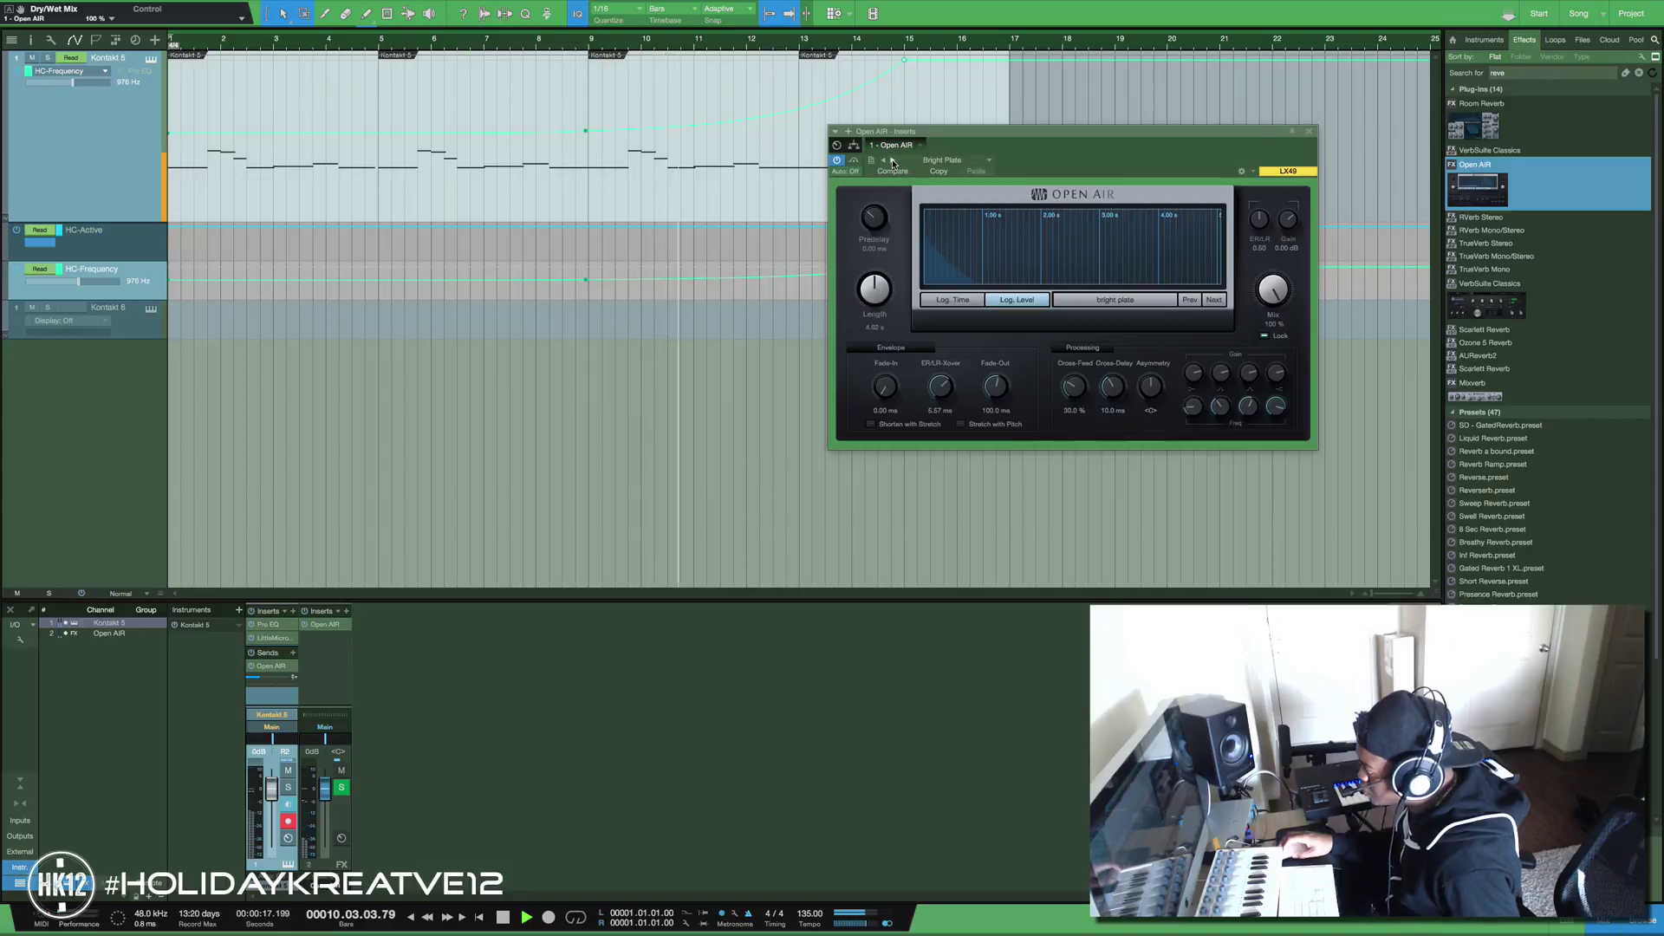
click(893, 161)
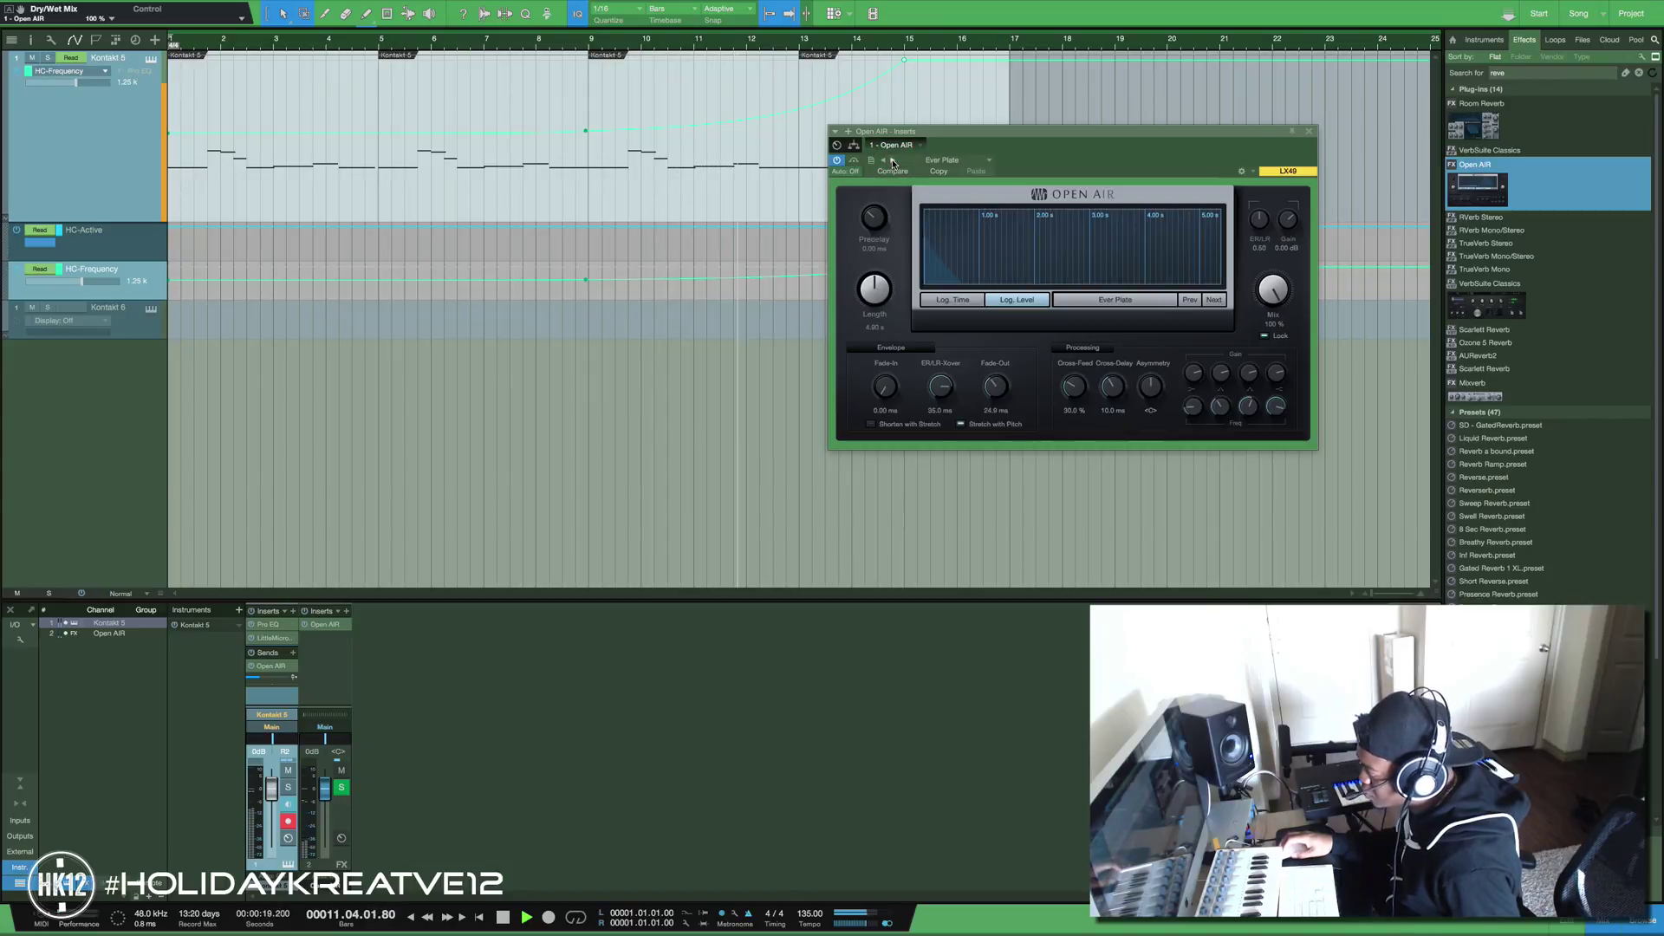
click(893, 161)
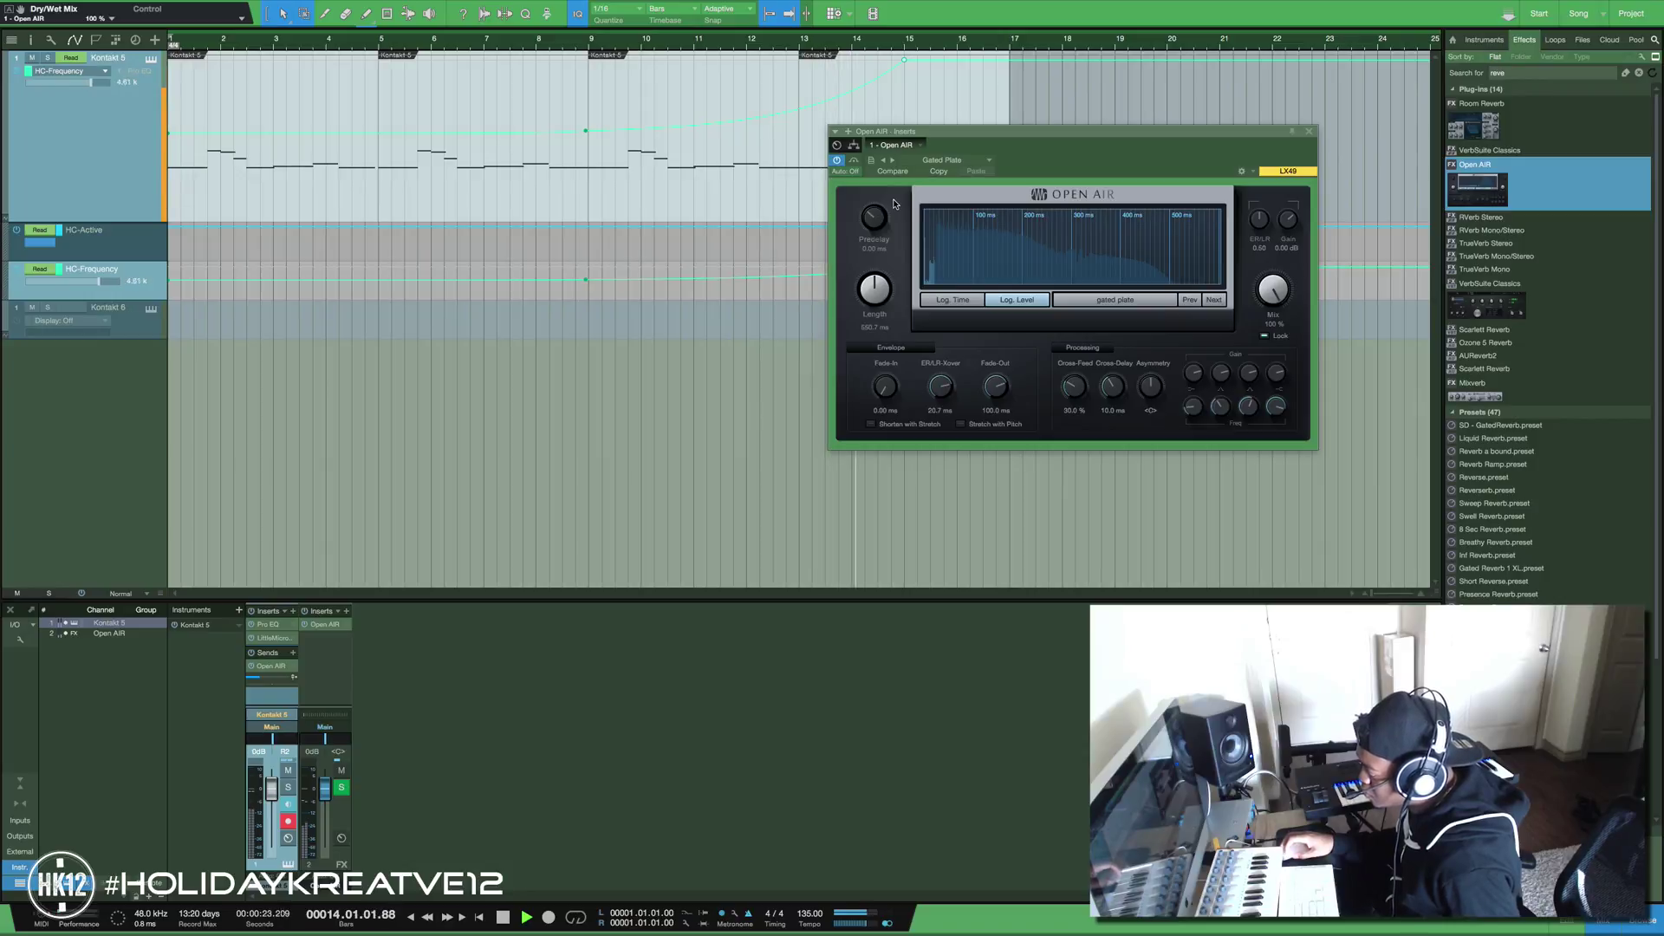
click(1309, 131)
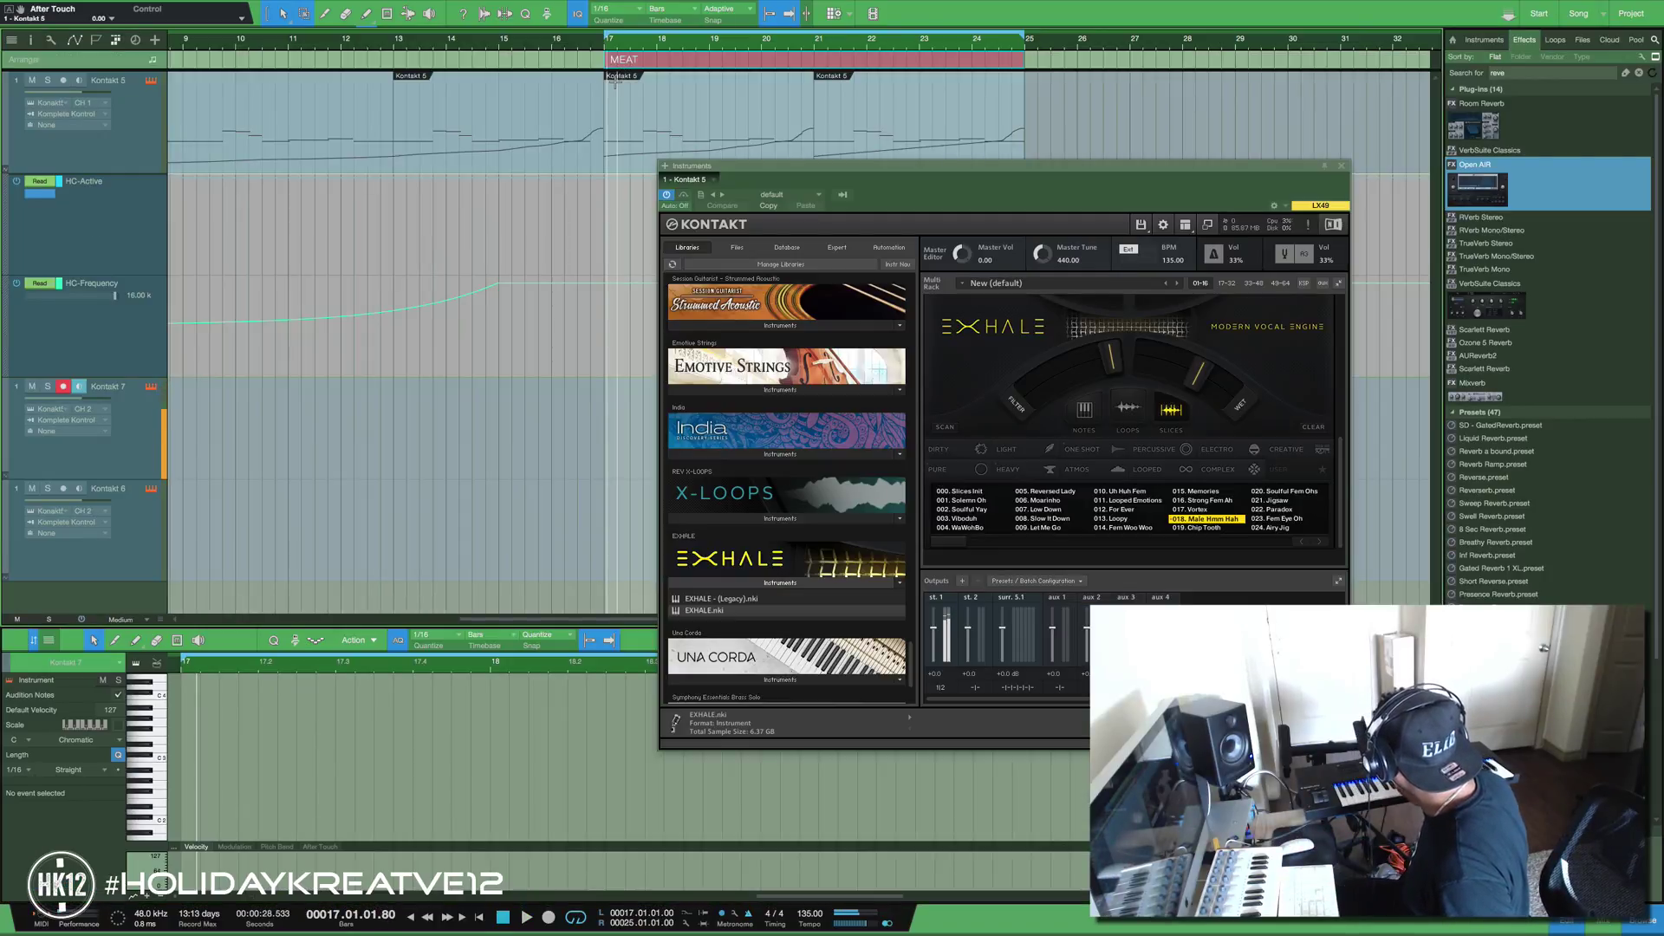
Record an Exhale vocal part on the Kontakt 7 track from bar 17, in the MEAT section
key(KP_Multiply)
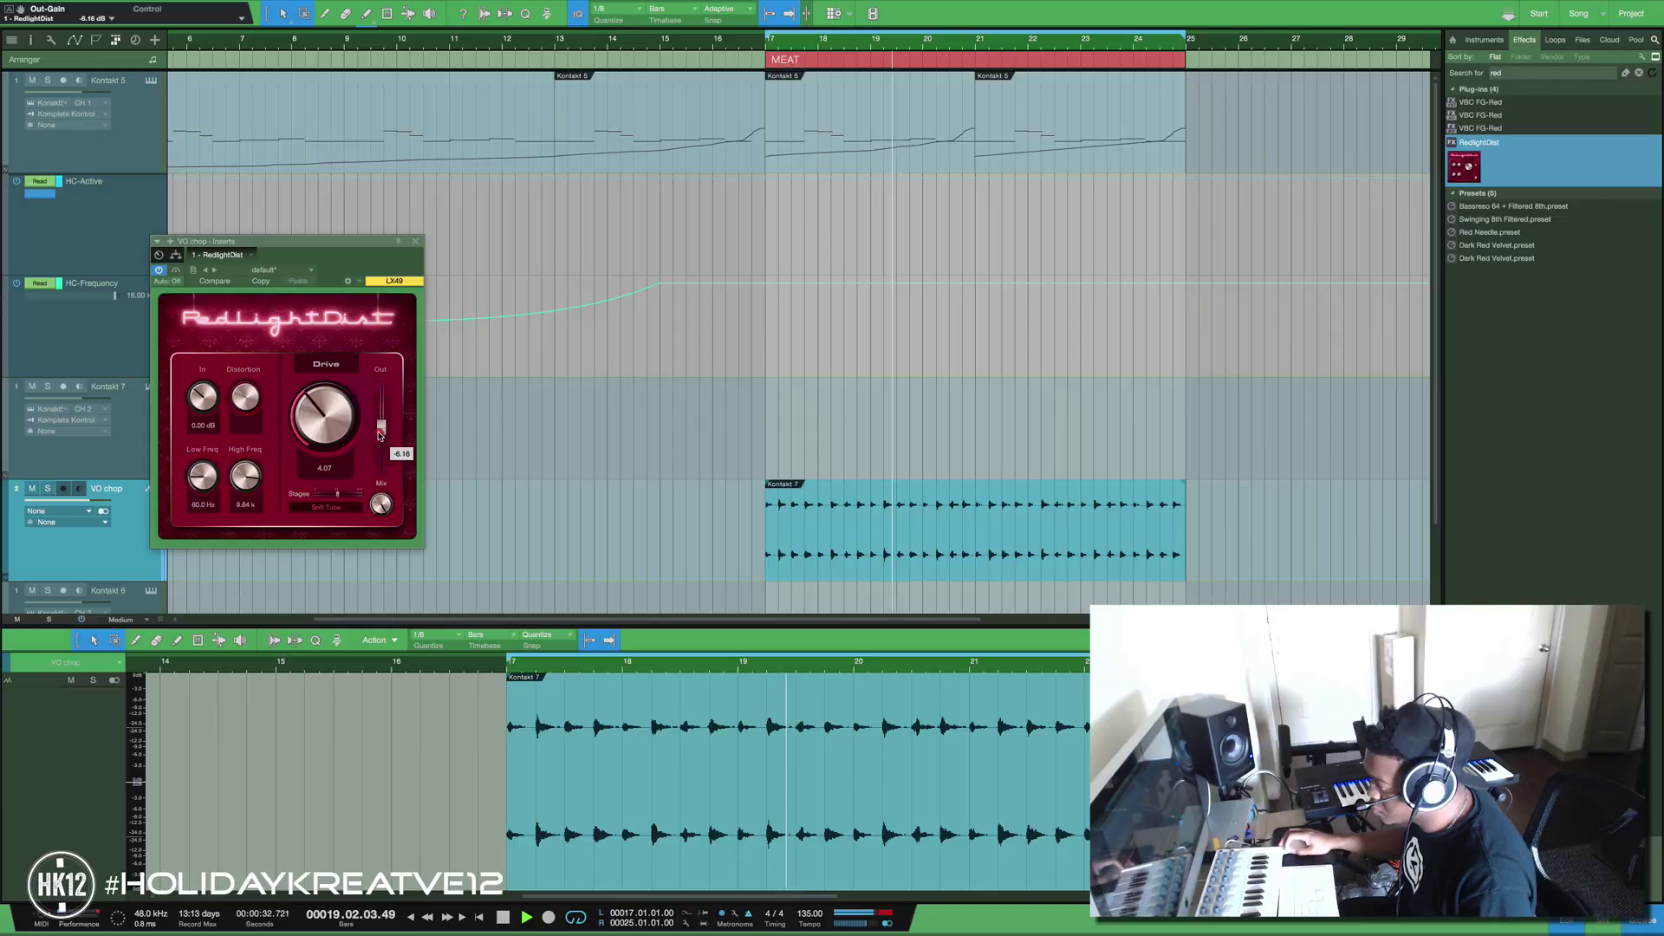
Adjust RedlightDist on the VO chop track: lower the output, set input to 12.96 dB, high frequency to 4.04 kHz and low frequency to 405 Hz
drag(378, 436, 379, 442)
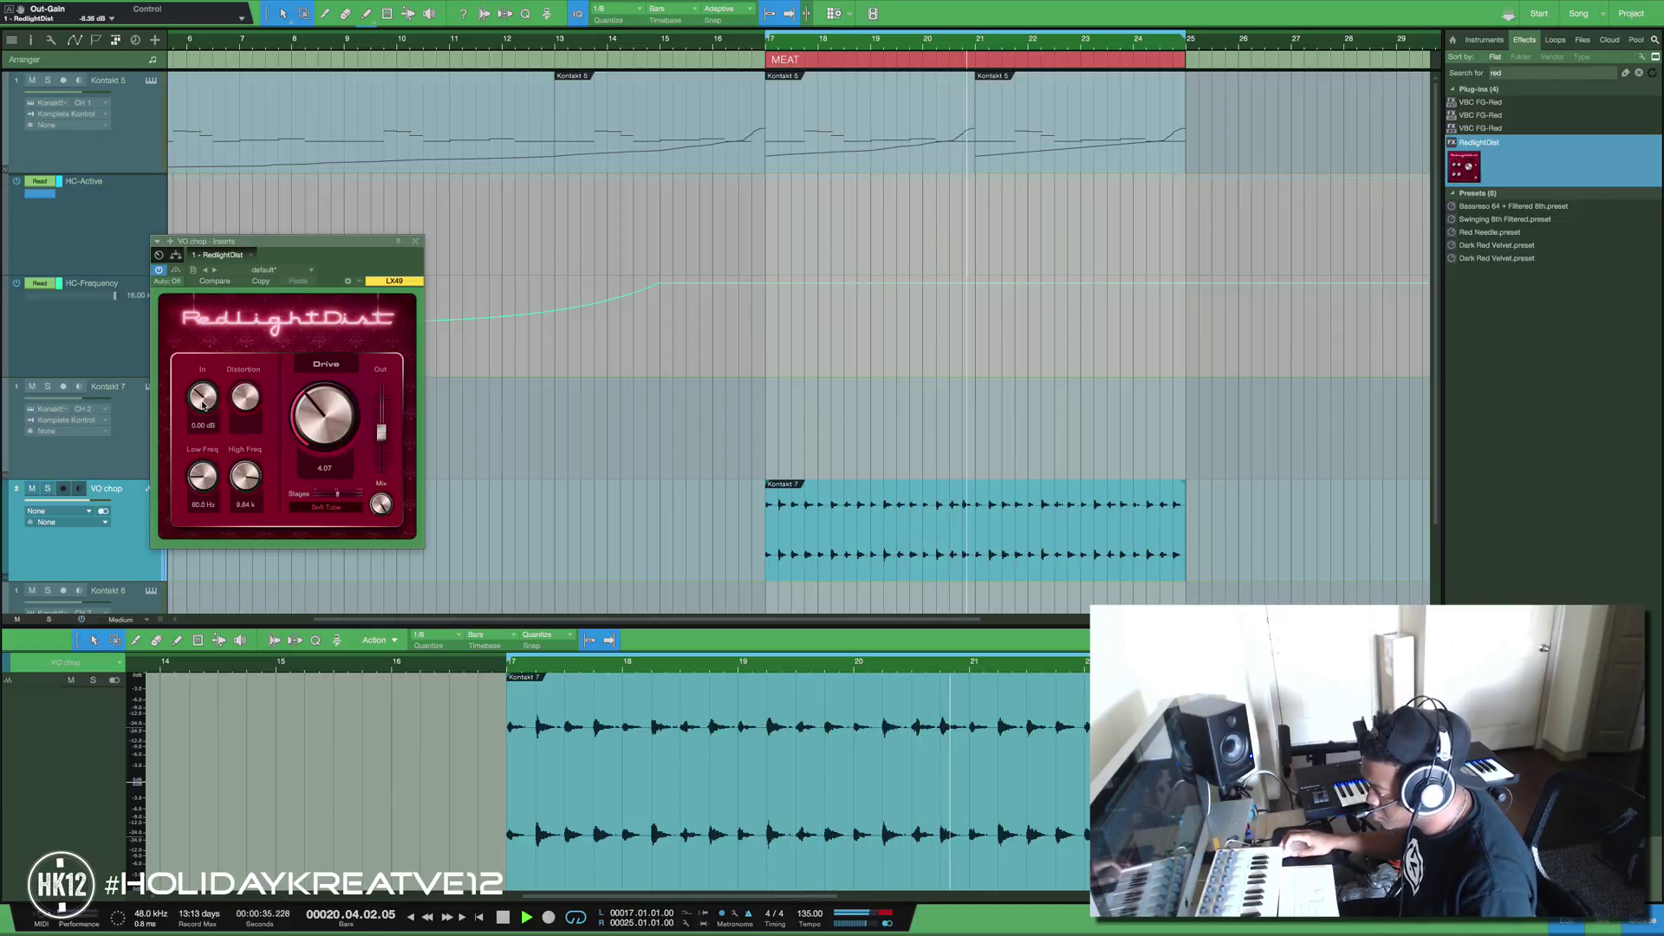
drag(200, 392, 187, 342)
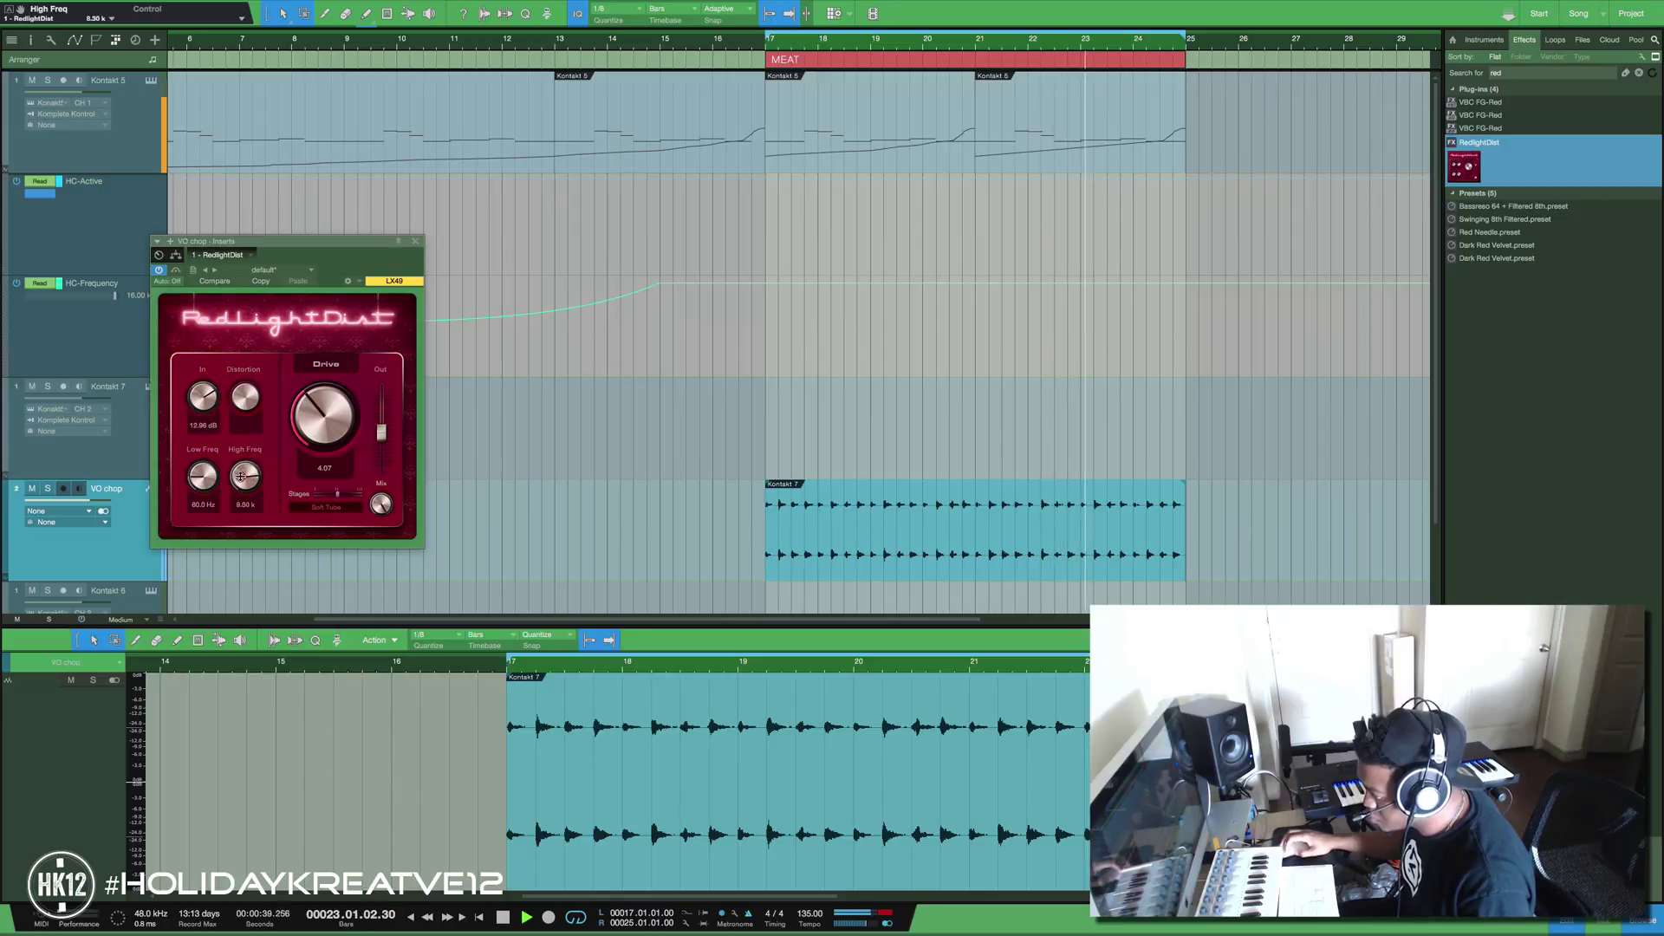
drag(245, 475, 200, 440)
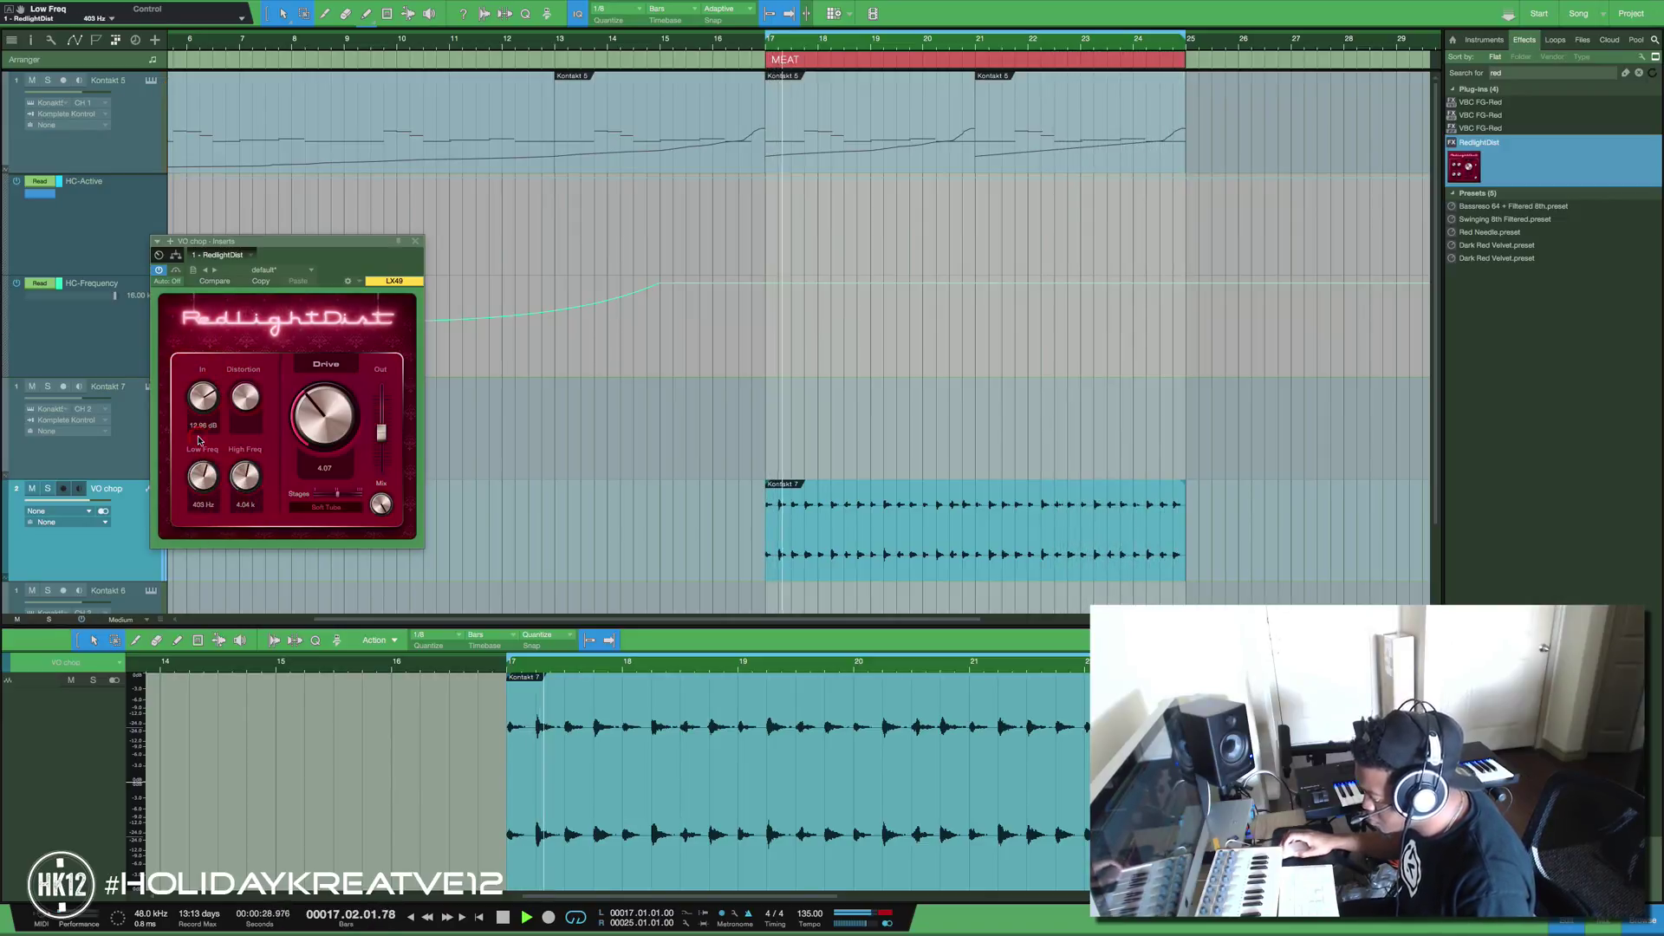
click(70, 511)
drag(70, 512, 69, 515)
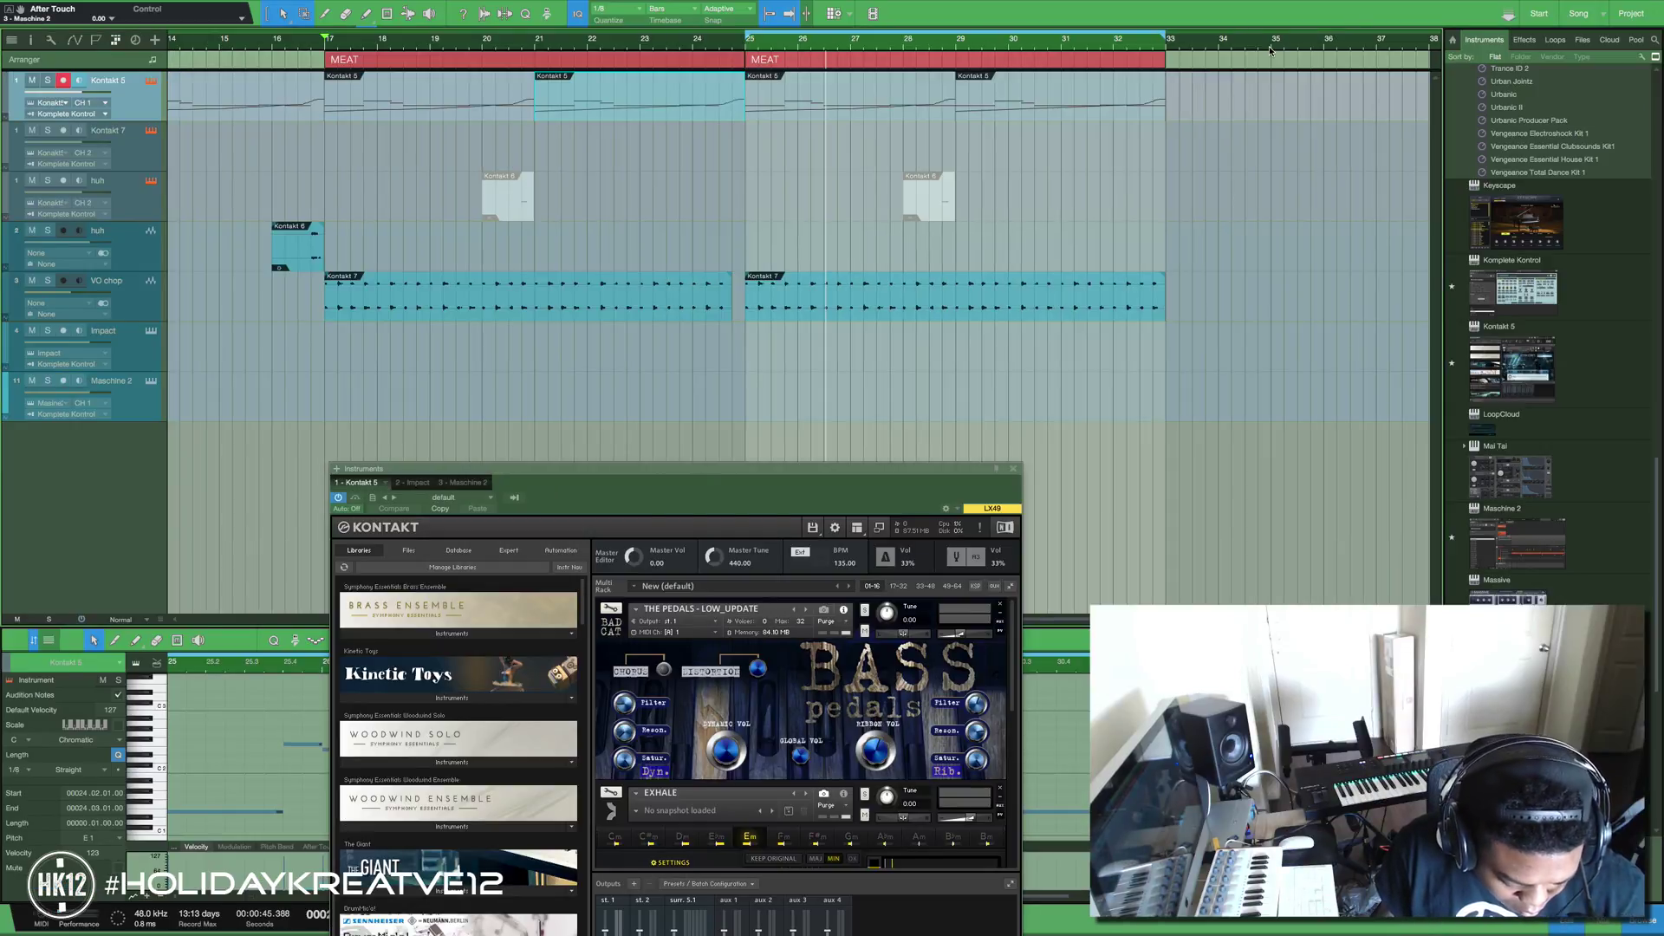
Play the arrangement from about bar 23, near the end of the first MEAT section
click(631, 45)
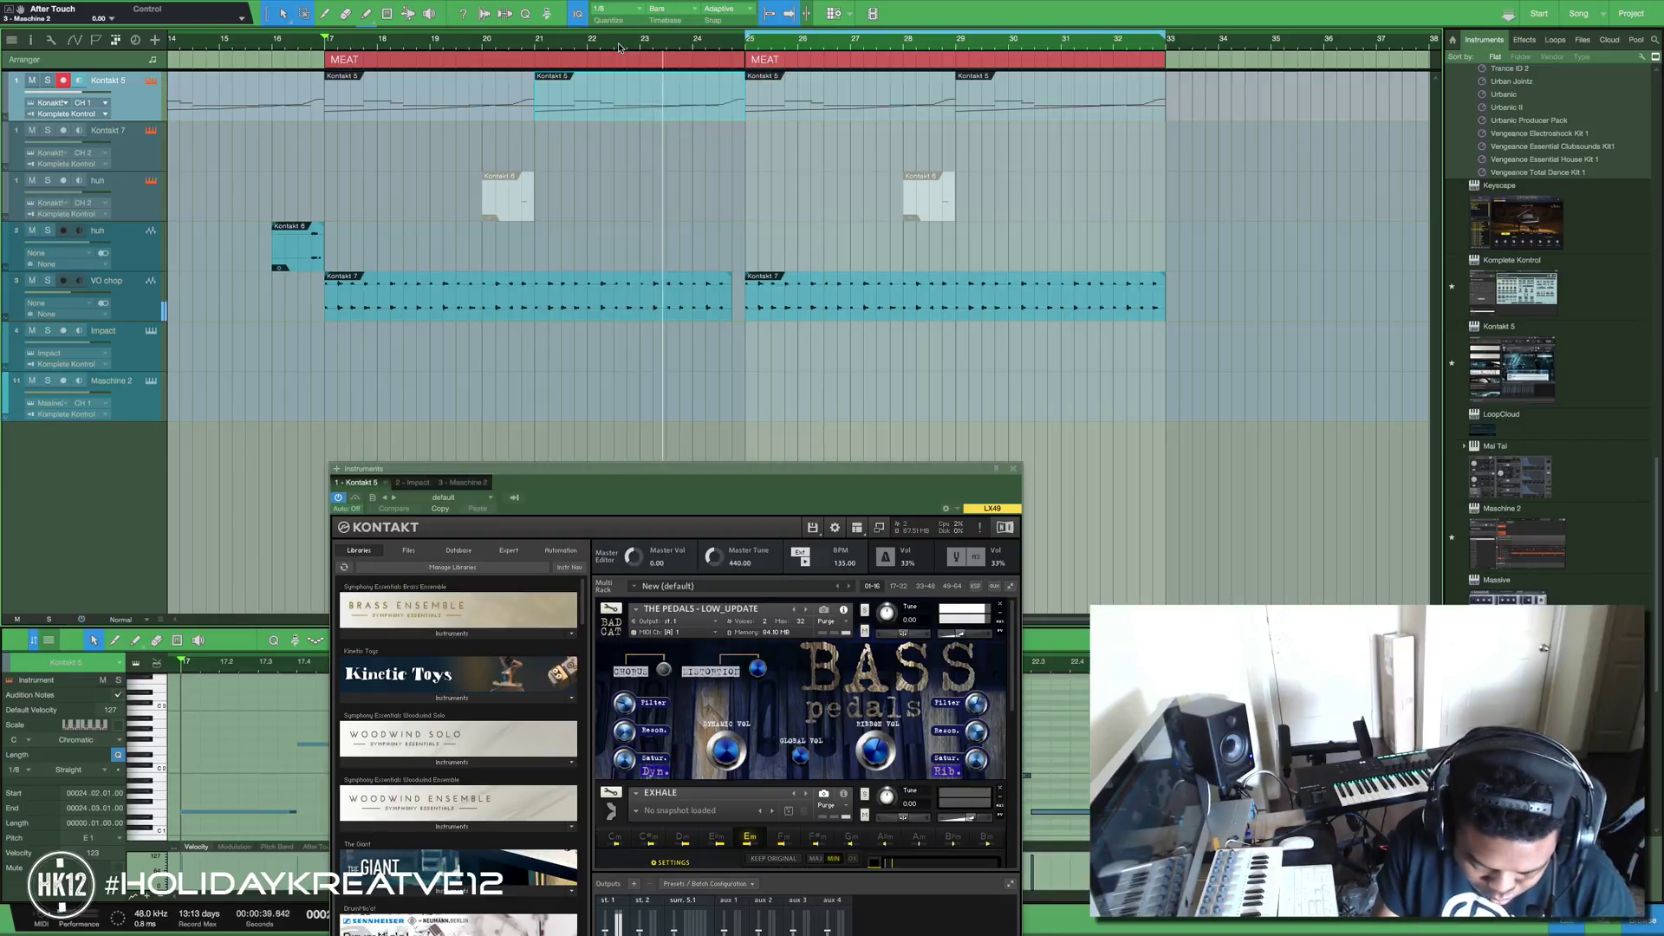